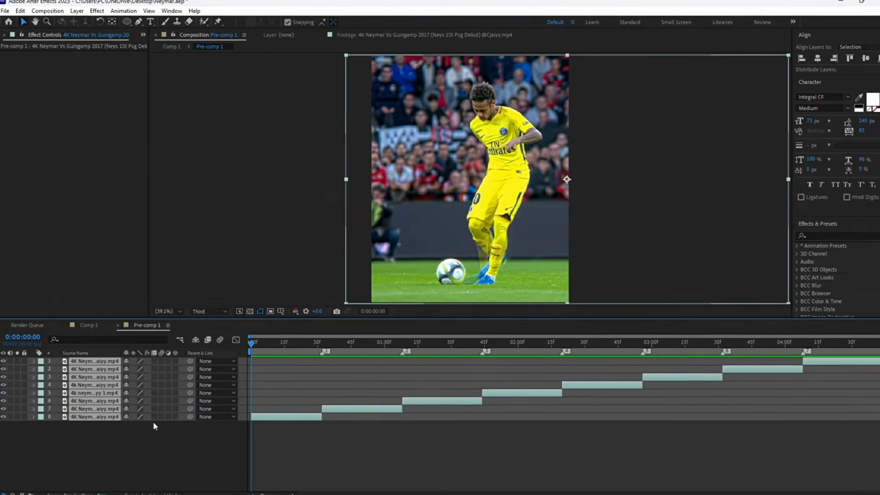
# Step: Enable frame blending and motion blur for all eight clip layers in Pre-comp 1
pyautogui.click(154, 418)
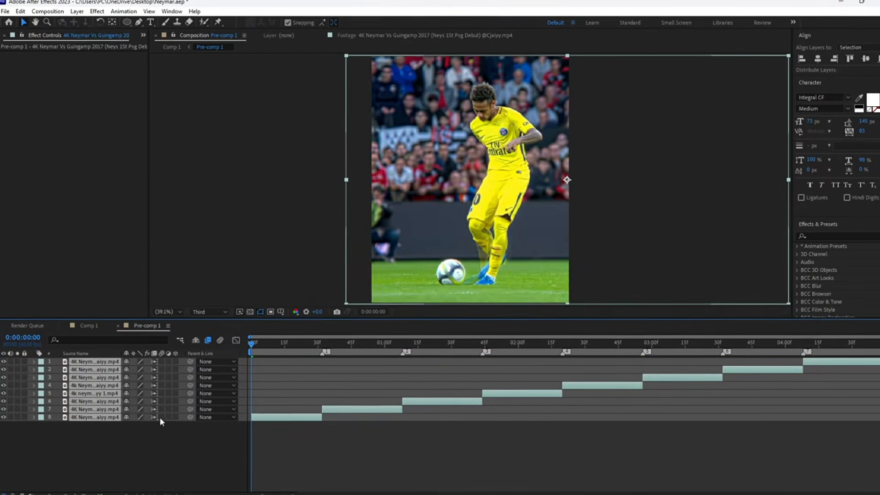
pyautogui.click(161, 417)
pyautogui.click(181, 433)
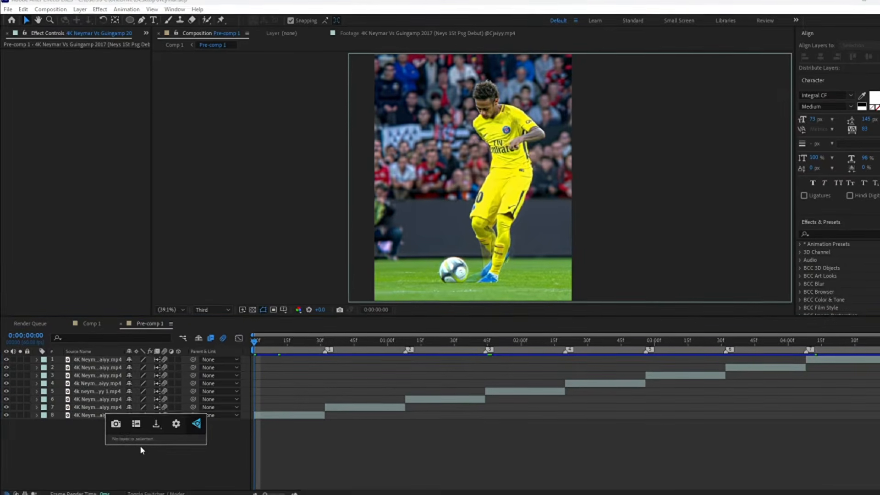
# Step: Add an adjustment layer directly above the bottom clip and trim its end to 0:00:00:32, where that clip ends
pyautogui.click(273, 419)
pyautogui.rightClick(182, 442)
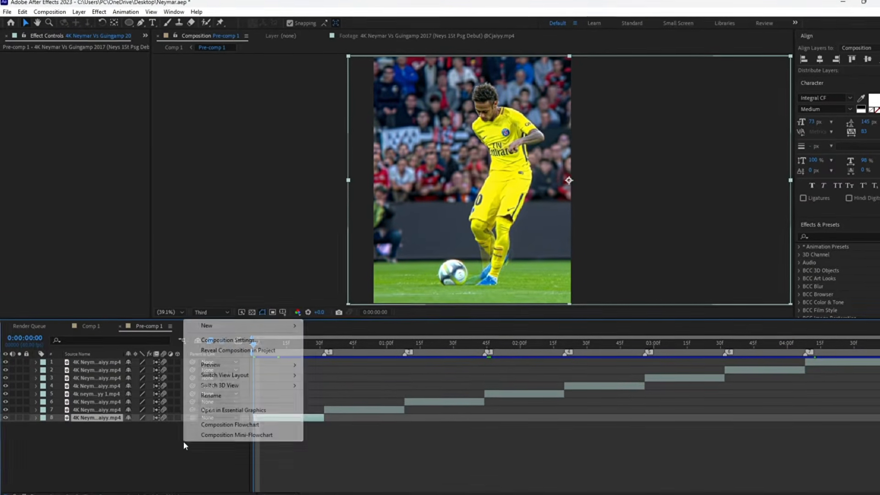
pyautogui.moveTo(224, 329)
pyautogui.click(324, 407)
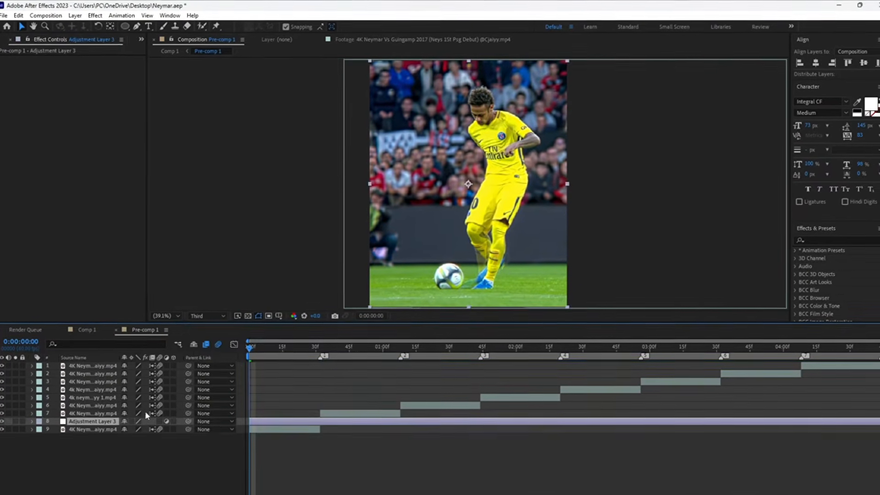
pyautogui.click(325, 352)
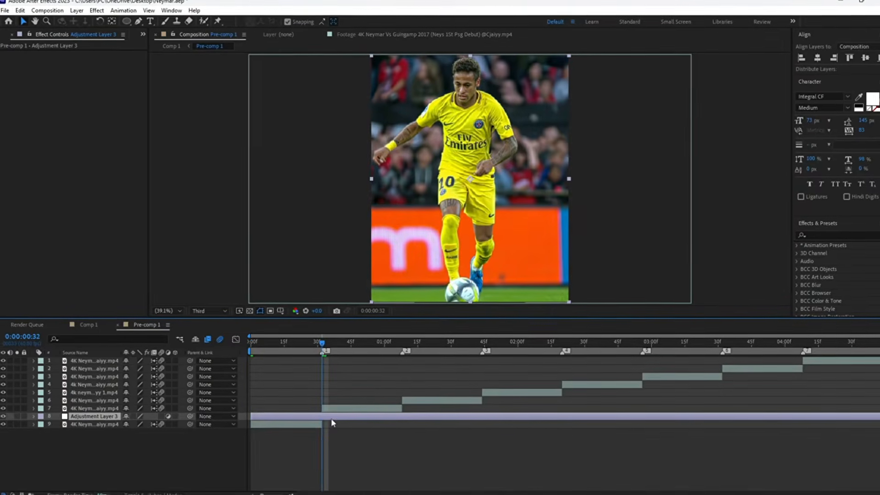
pyautogui.hotkey('ctrl', 'shift', 'd')
pyautogui.press('Delete')
pyautogui.press('Home')
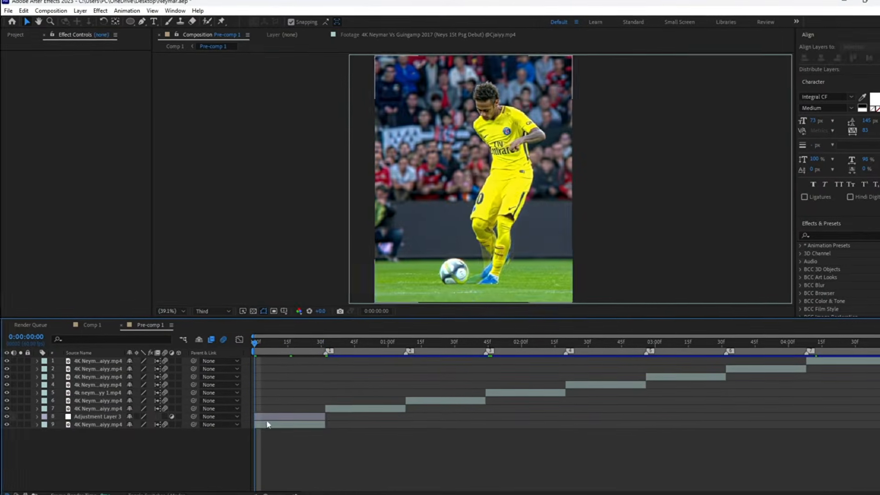
# Step: Apply the BCC Halftone effect to the adjustment layer over the first clip
pyautogui.hotkey('ctrl', 'space')
pyautogui.write('bcc')
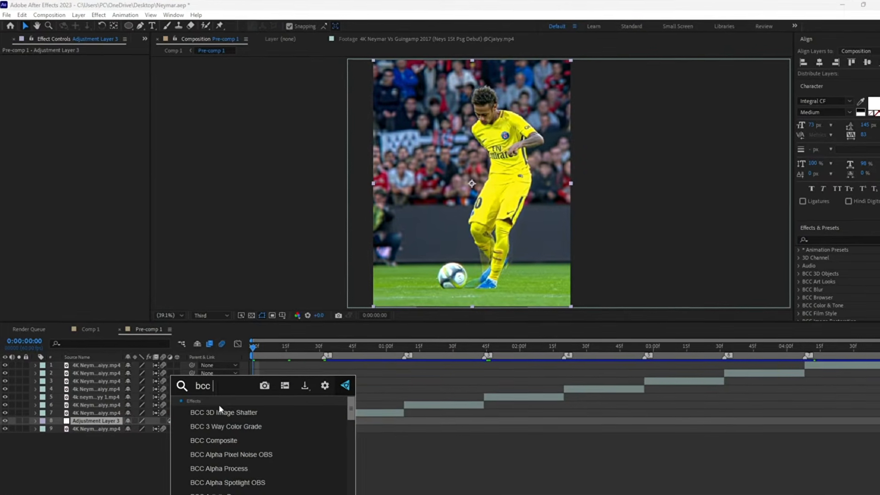
pyautogui.write(' h')
pyautogui.click(217, 413)
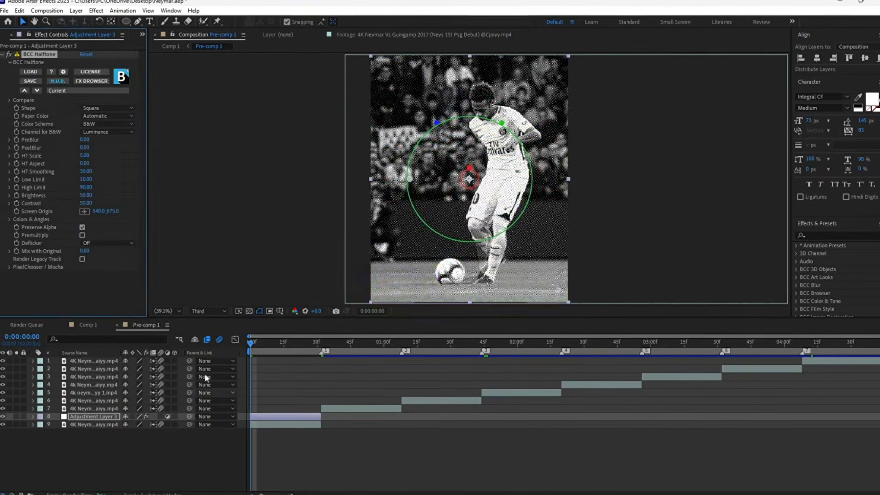
# Step: Adjust the halftone to an HT Scale of about 18.35, brightness of about 47.58 and contrast of about 50.31
pyautogui.moveTo(468, 169); pyautogui.dragTo(470, 153)
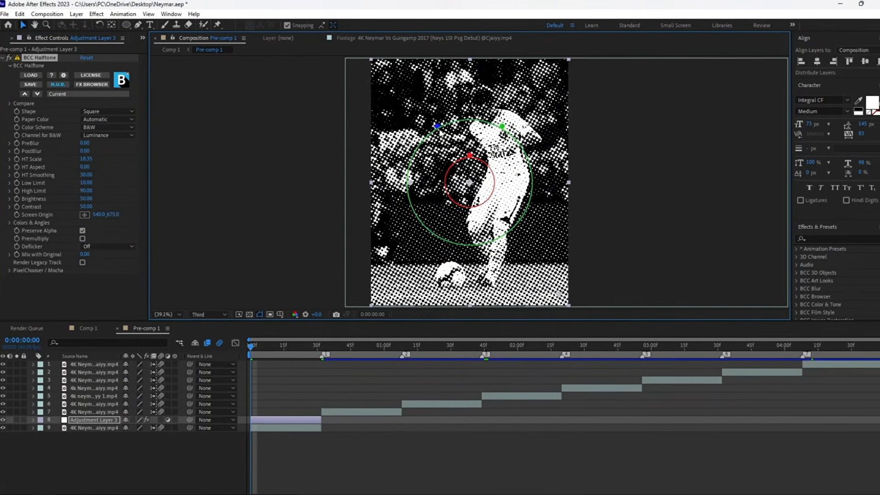
pyautogui.moveTo(438, 122); pyautogui.dragTo(439, 124)
pyautogui.moveTo(505, 126); pyautogui.dragTo(505, 130)
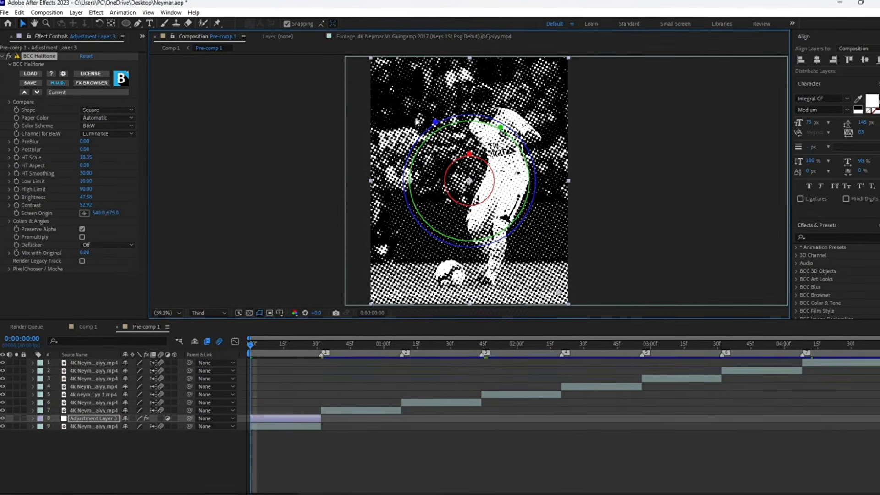
pyautogui.moveTo(439, 125); pyautogui.dragTo(440, 126)
# Step: Apply Deep Glow to the same adjustment layer with an exposure of 0.5 and a radius of 400
pyautogui.hotkey('ctrl', 'space')
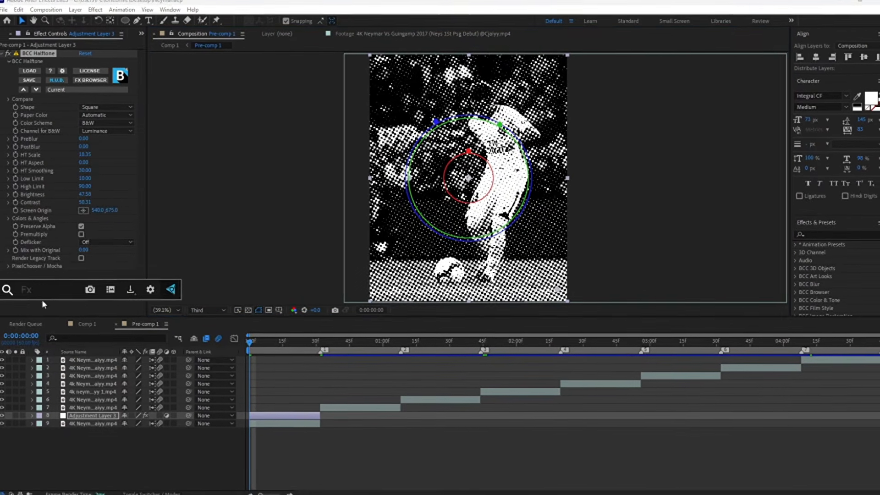
pyautogui.write('deep')
pyautogui.click(39, 320)
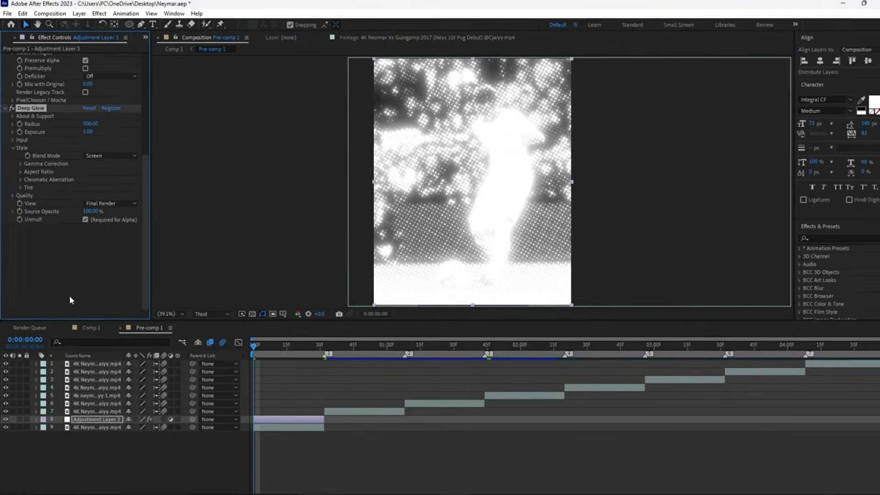
pyautogui.click(87, 131)
pyautogui.write('0.')
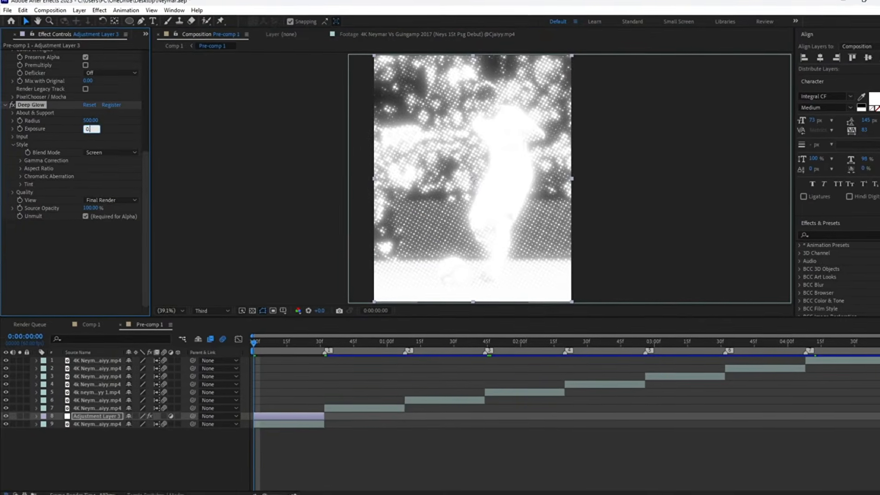
pyautogui.write('5')
pyautogui.press('Return')
pyautogui.click(91, 123)
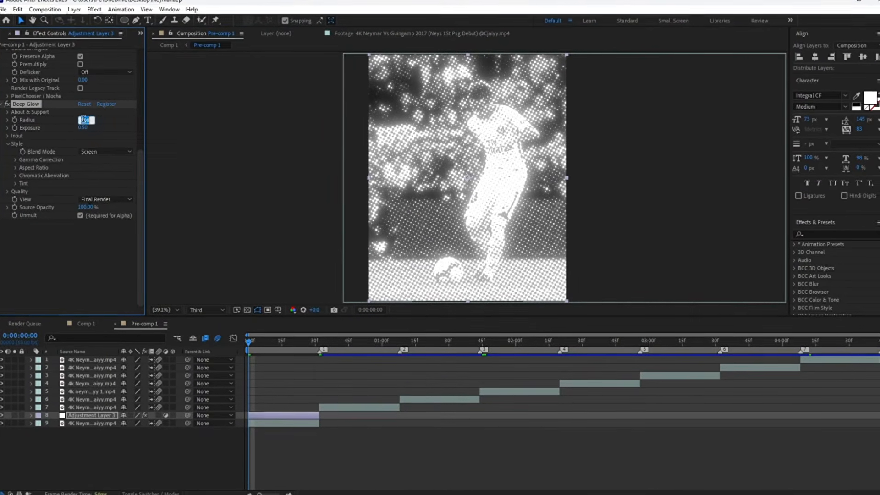
pyautogui.write('400')
pyautogui.press('Return')
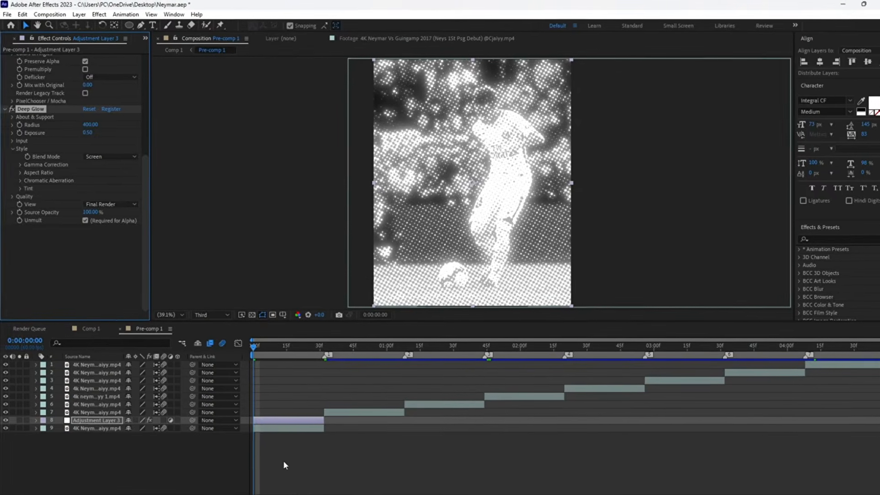
# Step: Keyframe the adjustment layer's opacity from 70% at 0:00:00:00 to 0% at 0:00:00:32 and apply Easy Ease to both keyframes
pyautogui.press('t')
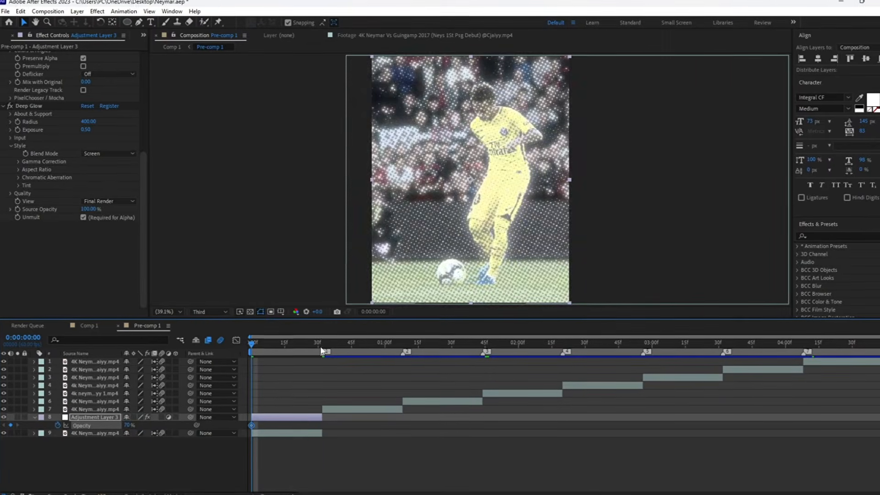
pyautogui.click(128, 427)
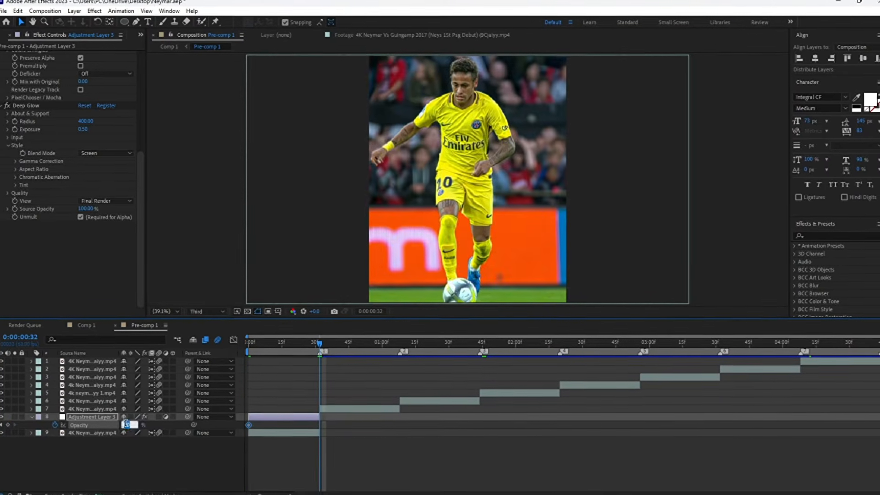
pyautogui.write('0')
pyautogui.press('Return')
pyautogui.moveTo(328, 419); pyautogui.dragTo(246, 433)
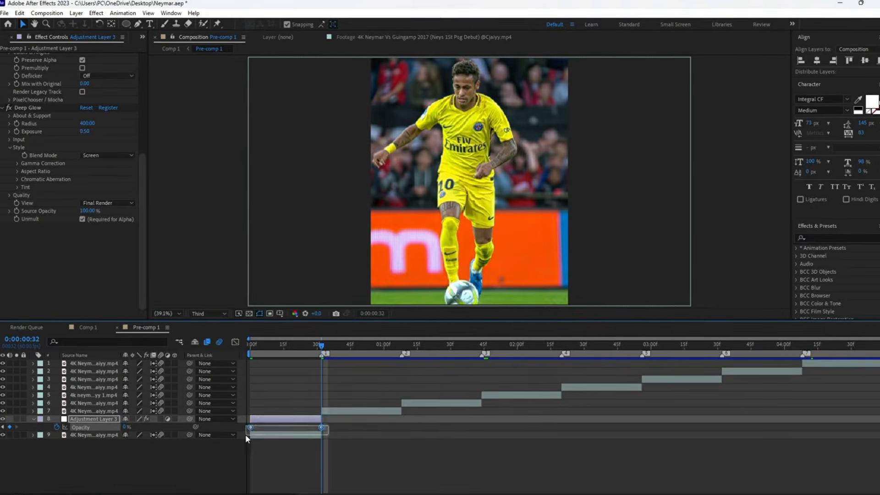
pyautogui.press('F9')
# Step: Reshape the opacity value graph so it falls steeply at the start and levels off smoothly, and preview the fade
pyautogui.click(242, 342)
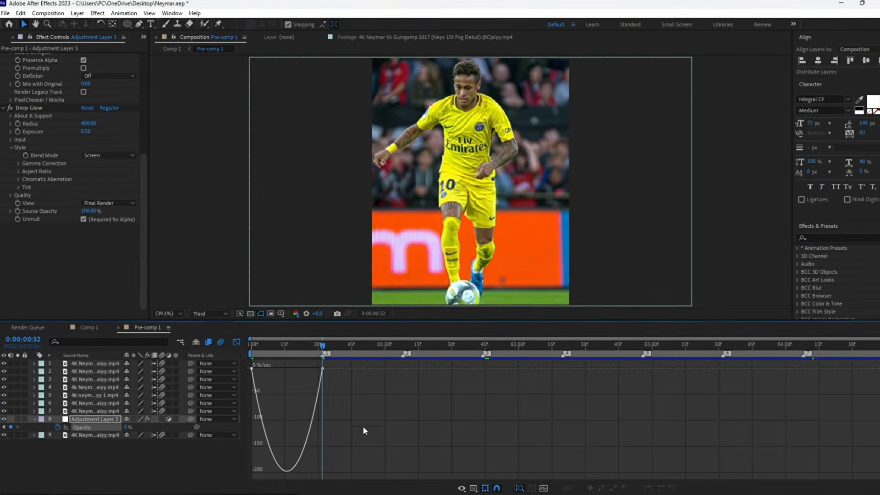
pyautogui.click(473, 488)
pyautogui.click(500, 388)
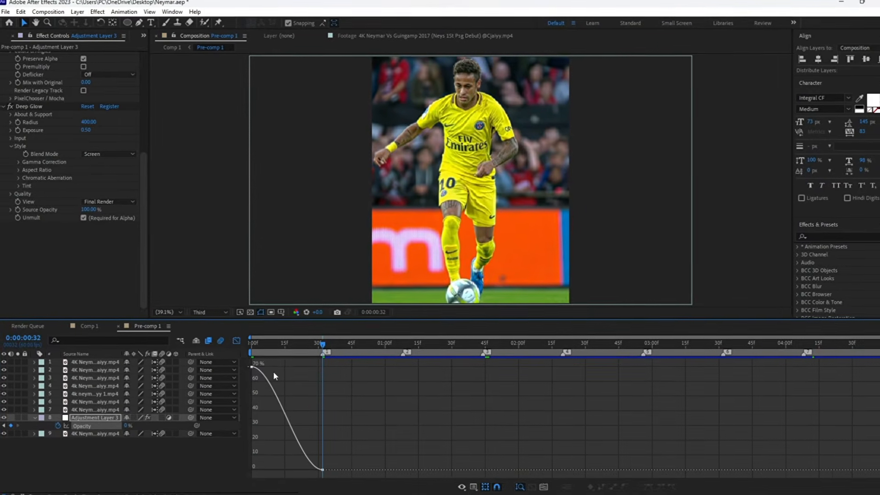
pyautogui.moveTo(242, 390); pyautogui.dragTo(242, 391)
pyautogui.press('=')
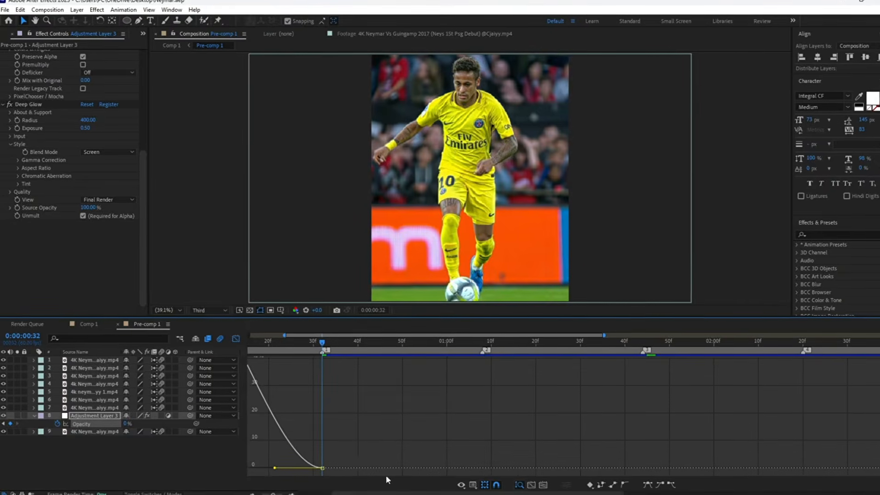
pyautogui.moveTo(396, 494); pyautogui.dragTo(360, 494)
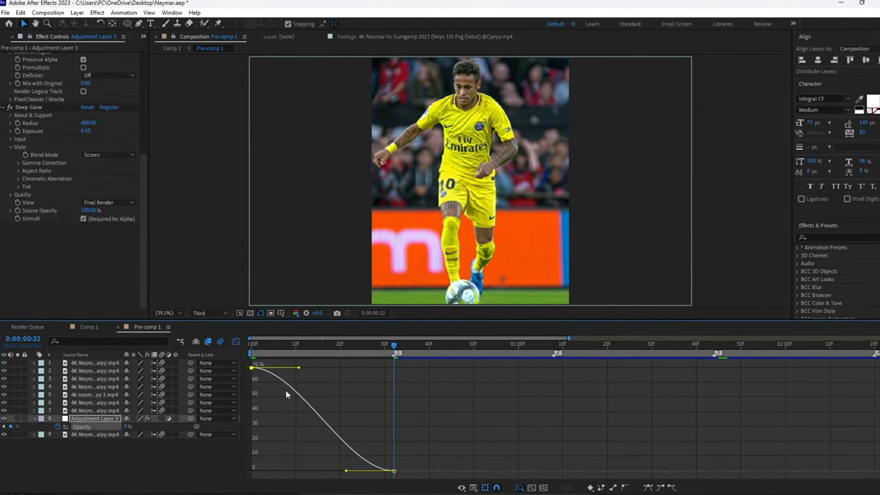
pyautogui.moveTo(250, 441); pyautogui.dragTo(246, 454)
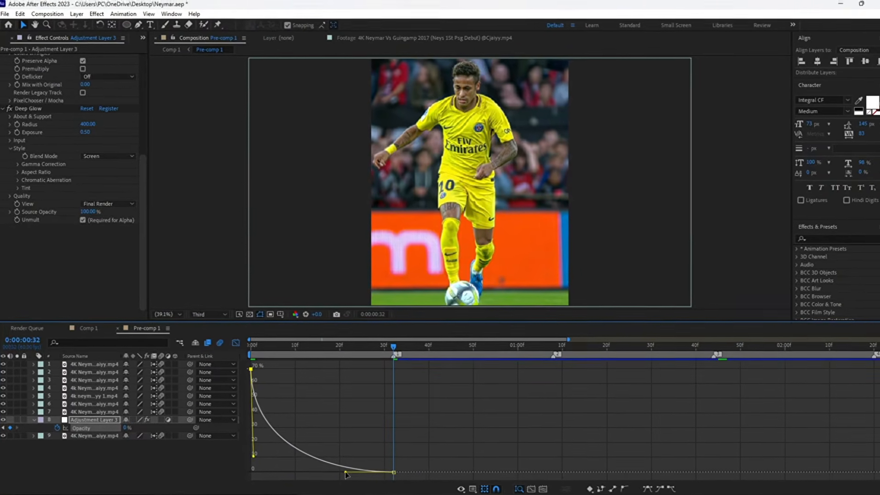
pyautogui.moveTo(348, 469); pyautogui.dragTo(302, 466)
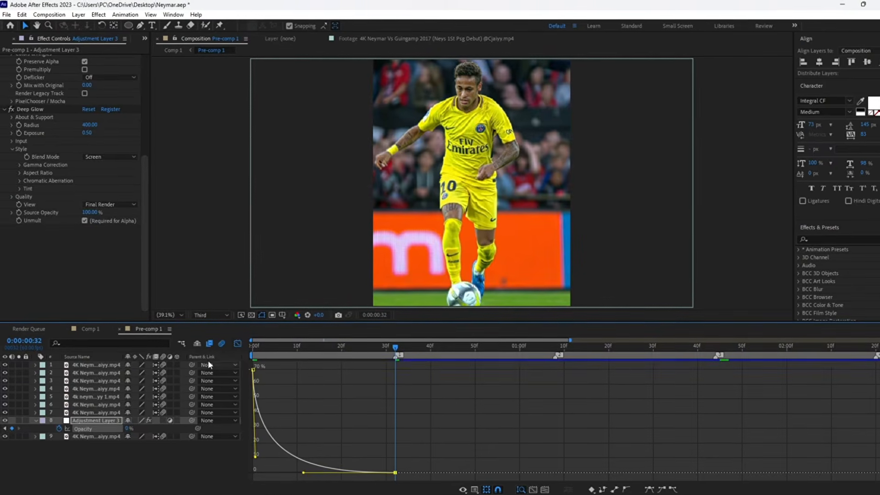
pyautogui.click(236, 342)
pyautogui.press('space')
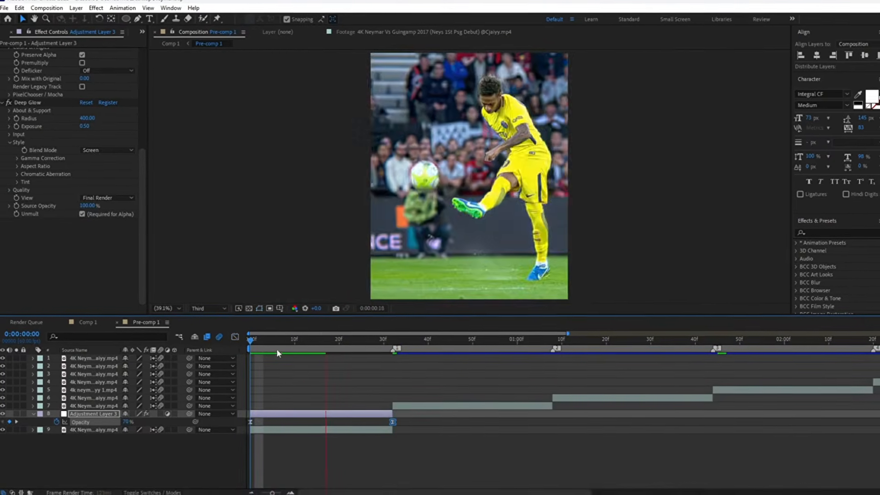
pyautogui.press('space')
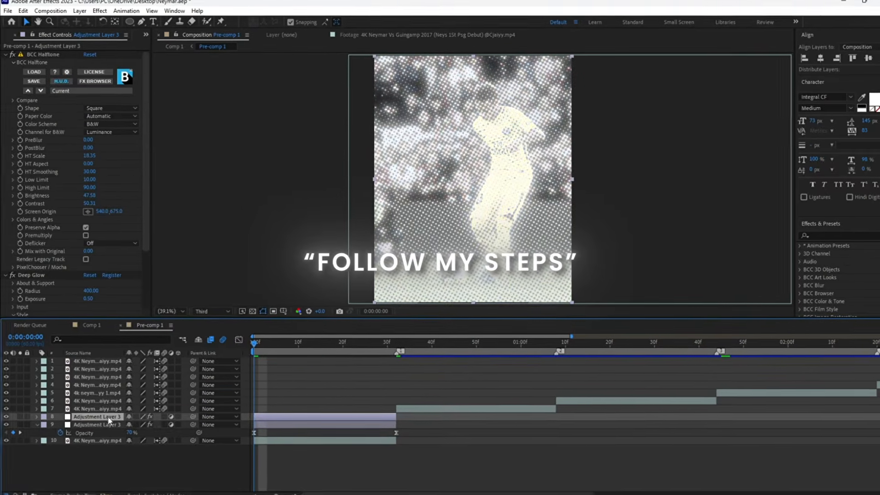
# Step: Move the duplicate adjustment layer above the second clip and align its start with that clip at 0:00:00:32
pyautogui.moveTo(108, 417); pyautogui.dragTo(111, 404)
pyautogui.moveTo(320, 409); pyautogui.dragTo(461, 417)
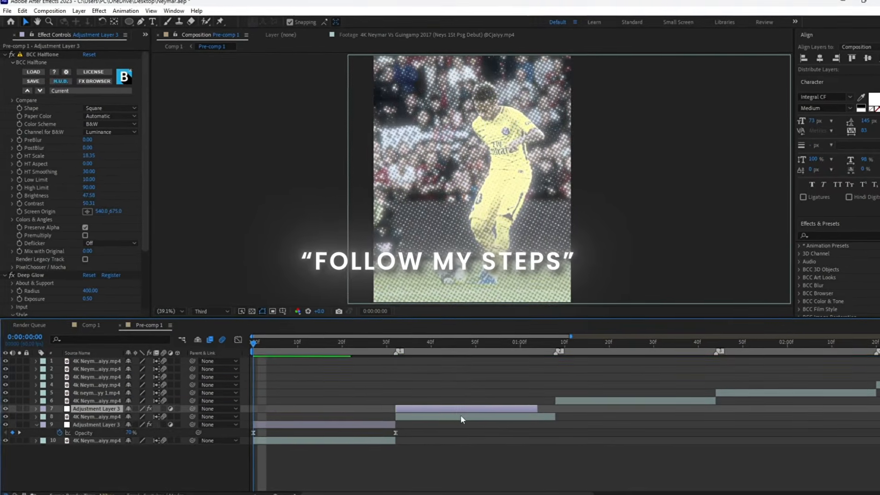
pyautogui.click(145, 471)
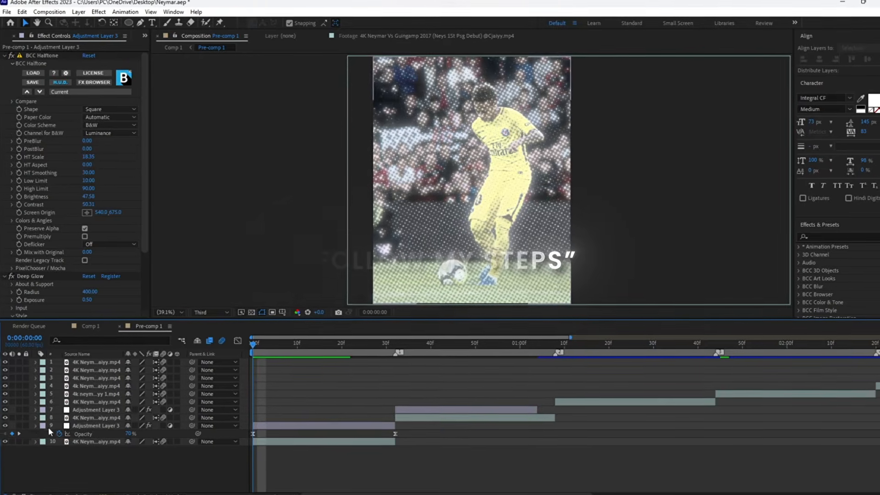
# Step: Create a white 1080 × 1350 px solid and place it directly above the second clip's adjustment layer
pyautogui.rightClick(191, 460)
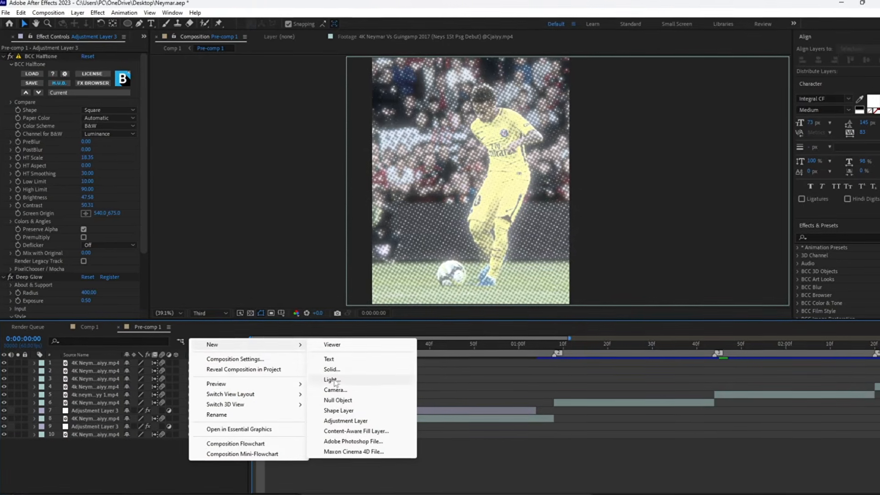
pyautogui.click(332, 369)
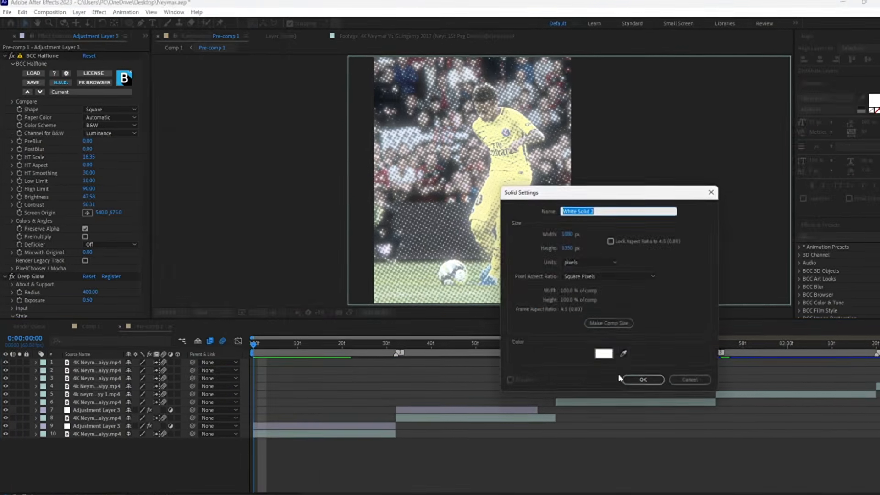
pyautogui.click(628, 380)
pyautogui.moveTo(97, 367); pyautogui.dragTo(103, 409)
# Step: Trim the white solid to span from 0:00:00:24 to 0:00:00:42 across the first cut
pyautogui.click(360, 342)
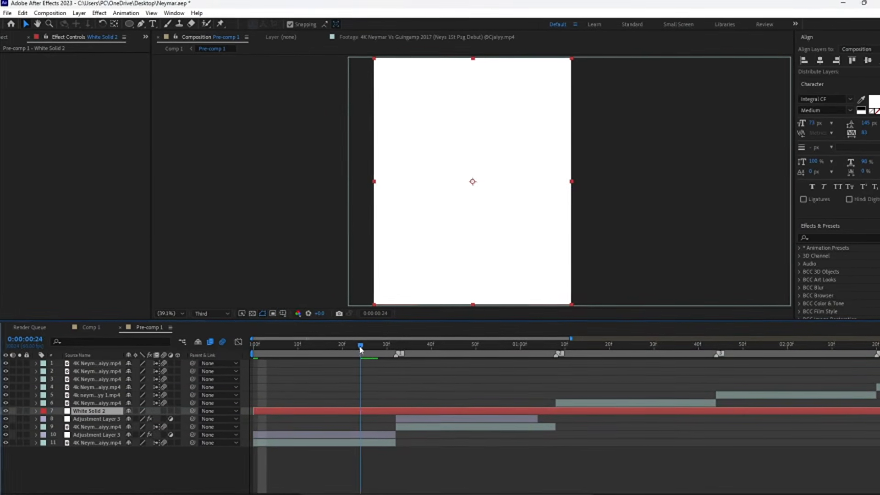
pyautogui.hotkey('ctrl', 'shift', 'd')
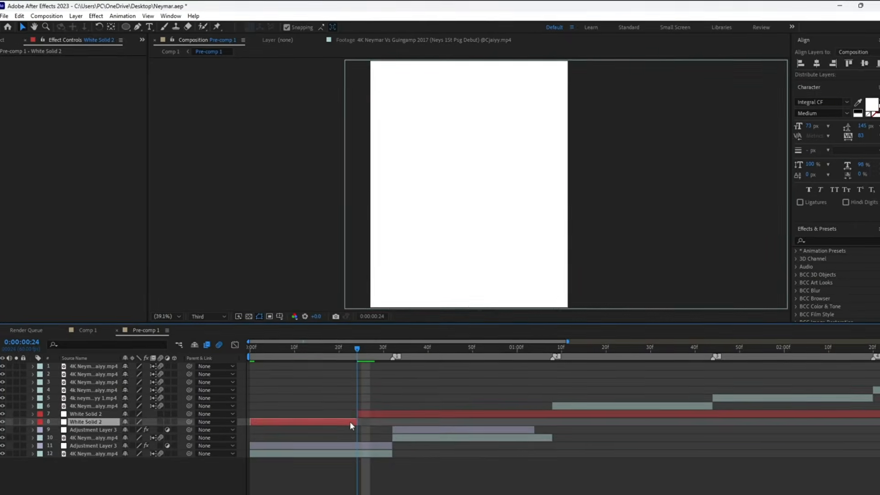
pyautogui.press('Delete')
pyautogui.moveTo(416, 348); pyautogui.dragTo(437, 360)
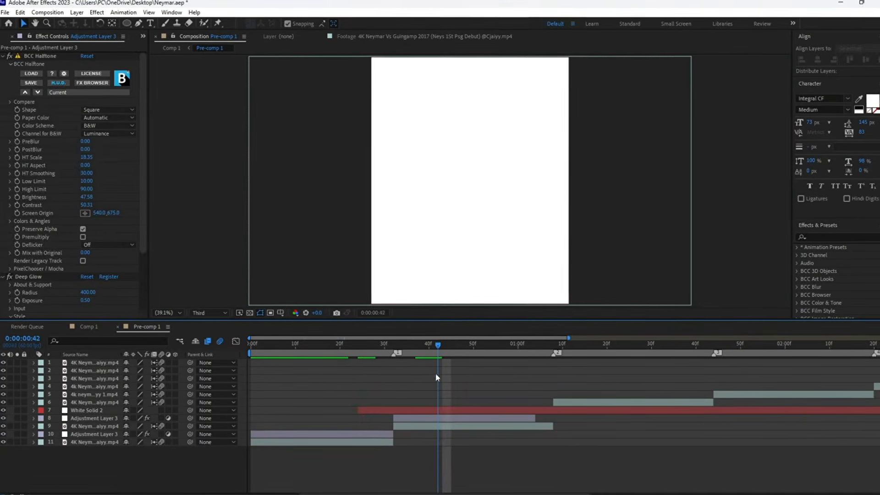
pyautogui.click(448, 409)
pyautogui.hotkey('ctrl', 'shift', 'd')
pyautogui.press('Delete')
# Step: Set the white solid's blending mode to Overlay, with the current time at the cut at 0:00:00:32
pyautogui.click(404, 343)
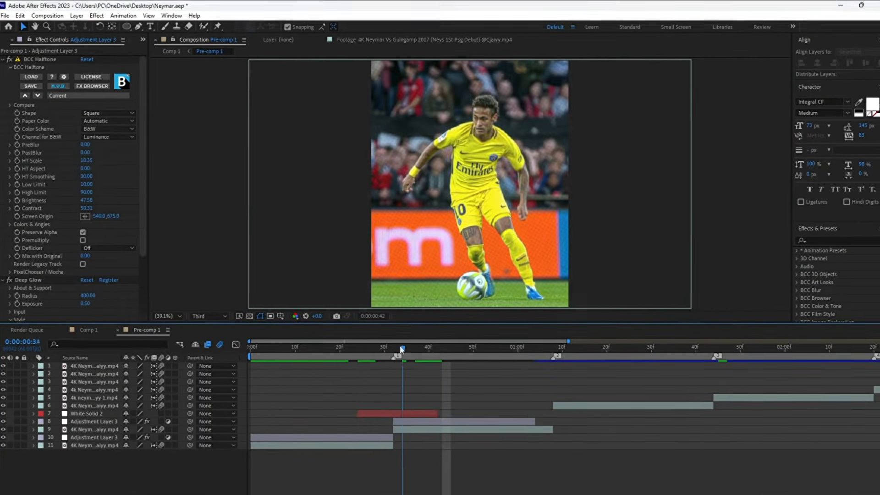
pyautogui.moveTo(402, 350); pyautogui.dragTo(393, 351)
pyautogui.click(157, 494)
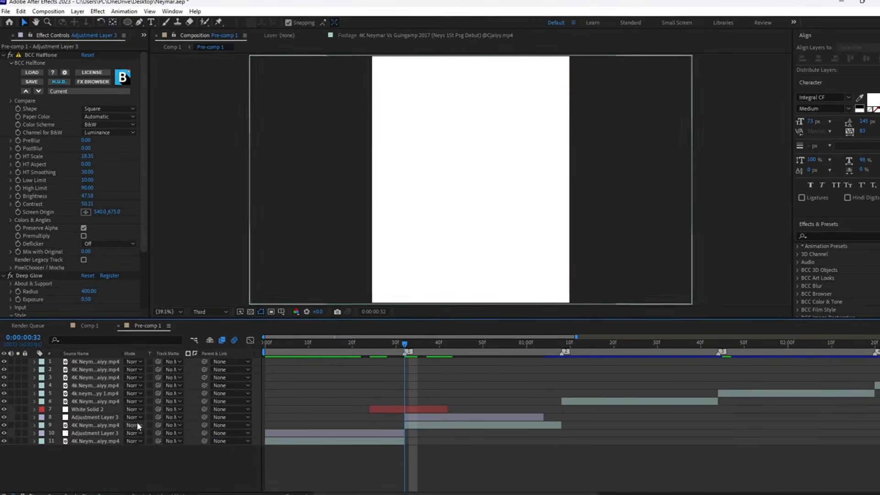
pyautogui.click(132, 409)
pyautogui.click(184, 257)
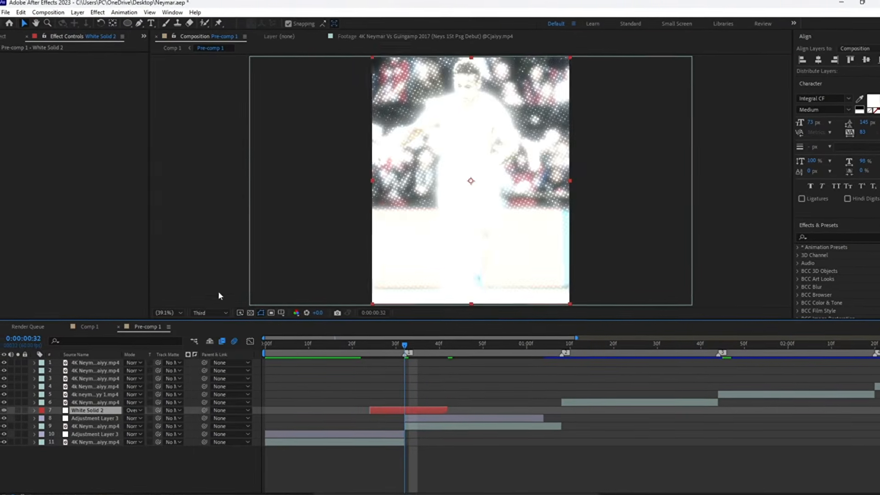
# Step: Keyframe the white solid's opacity at 0% at 0:00:00:24, 100% at 0:00:00:32 and 0% at 0:00:00:42
pyautogui.press('t')
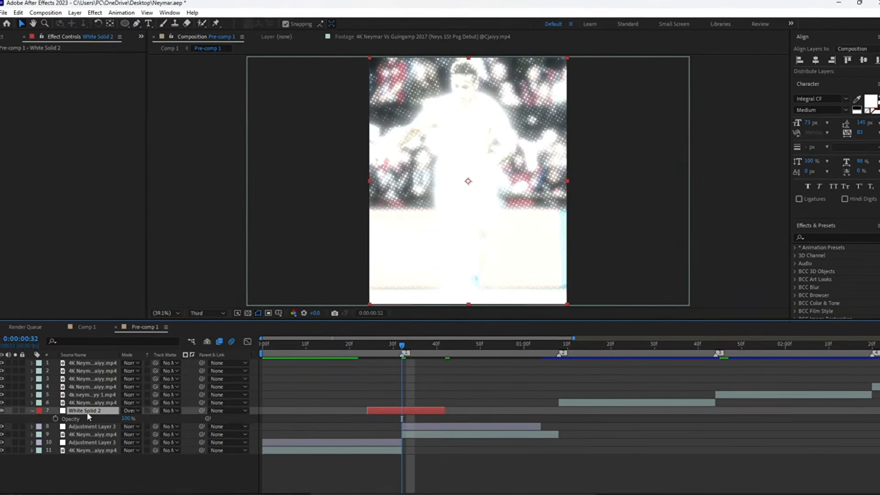
pyautogui.click(55, 419)
pyautogui.moveTo(371, 352); pyautogui.dragTo(369, 350)
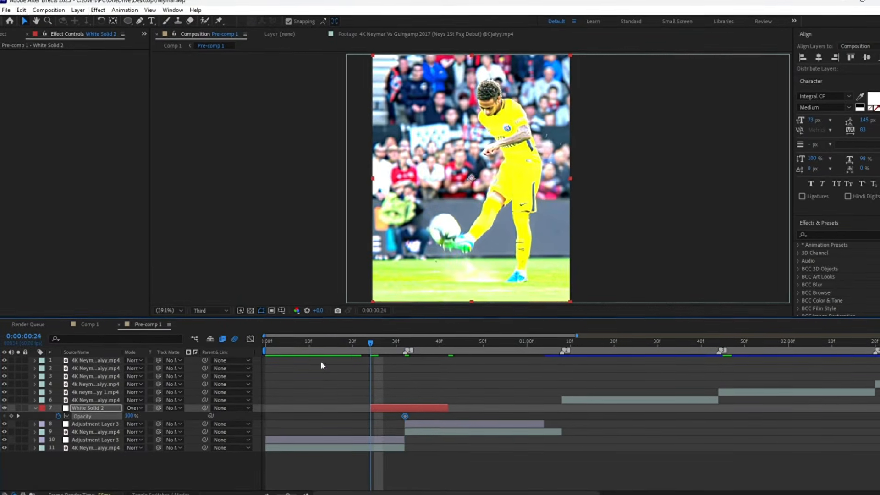
pyautogui.click(130, 414)
pyautogui.write('0')
pyautogui.press('Return')
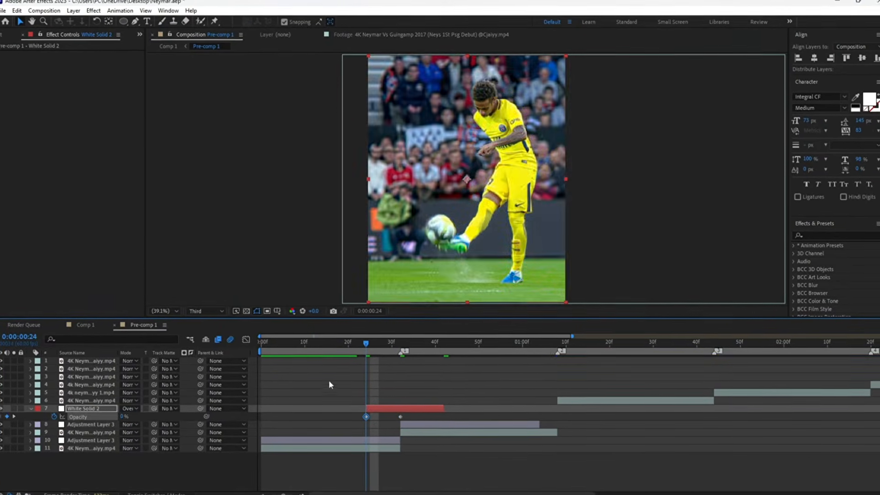
pyautogui.moveTo(443, 350); pyautogui.dragTo(447, 350)
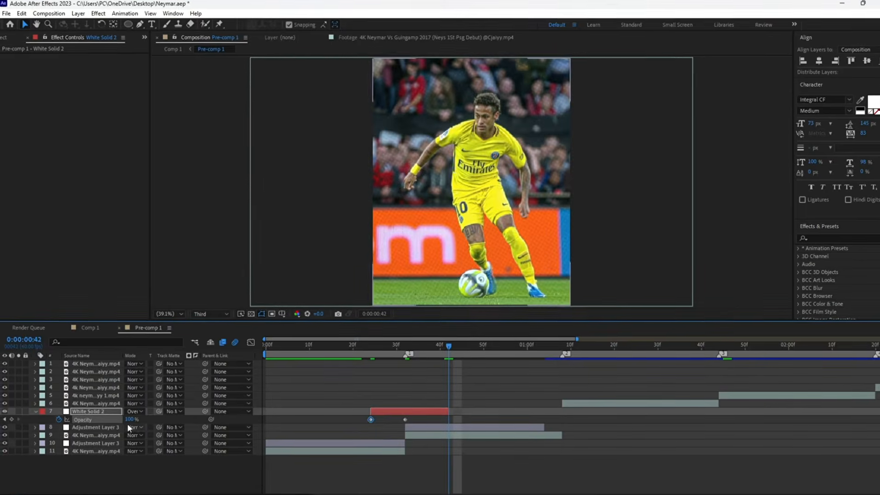
pyautogui.click(131, 419)
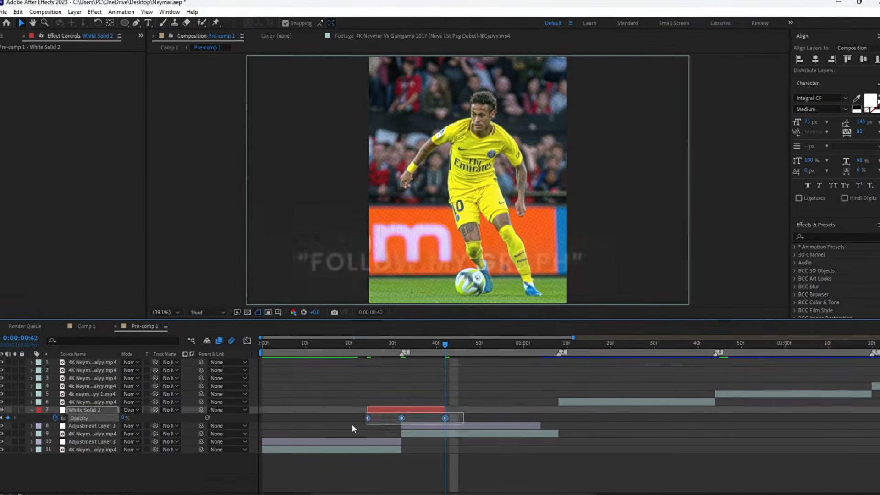
# Step: Apply Easy Ease to all three opacity keyframes of the white solid and display their speed graph
pyautogui.press('F9')
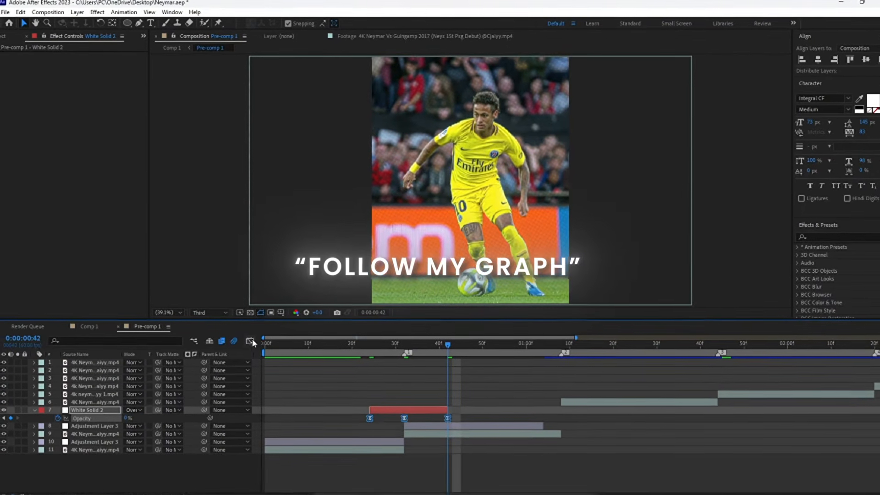
pyautogui.click(250, 341)
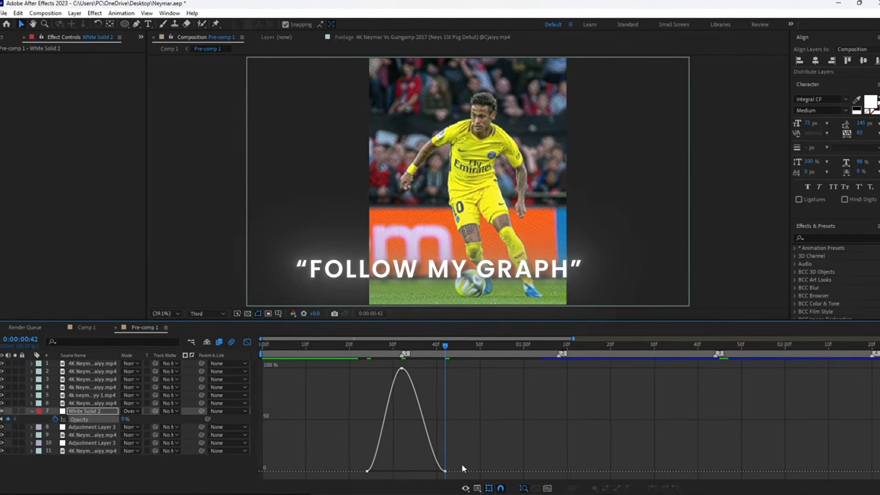
pyautogui.click(465, 488)
pyautogui.click(500, 398)
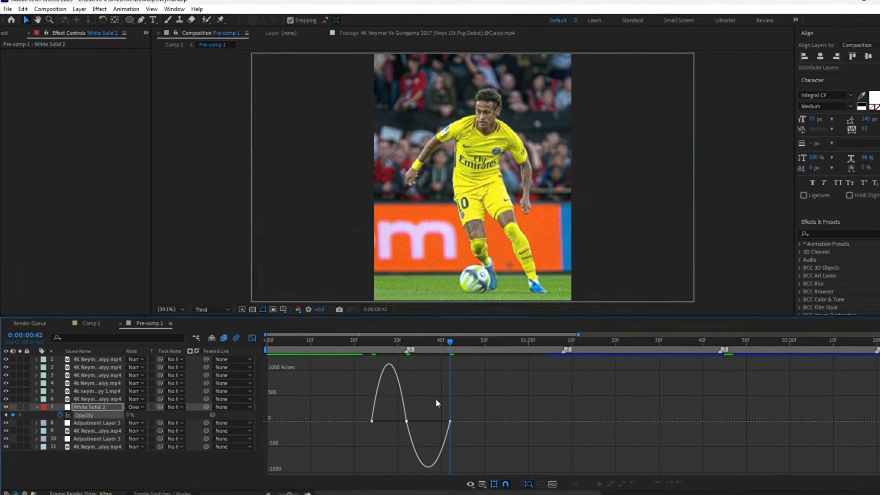
# Step: Reshape the white solid's opacity speed graph so the change peaks sharply on both sides of the cut keyframe and tapers towards the ends
pyautogui.click(407, 421)
pyautogui.press('=')
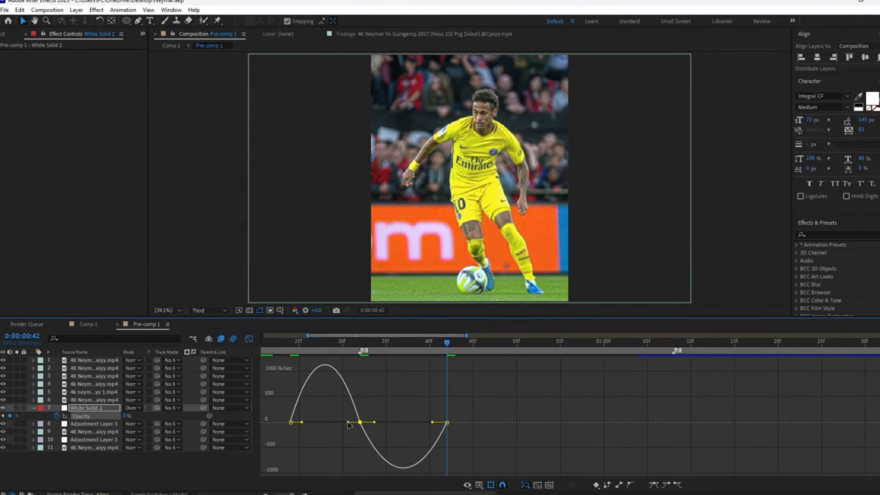
pyautogui.moveTo(349, 426)
pyautogui.mouseDown()
pyautogui.moveTo(375, 422)
pyautogui.moveTo(363, 421)
pyautogui.mouseUp()
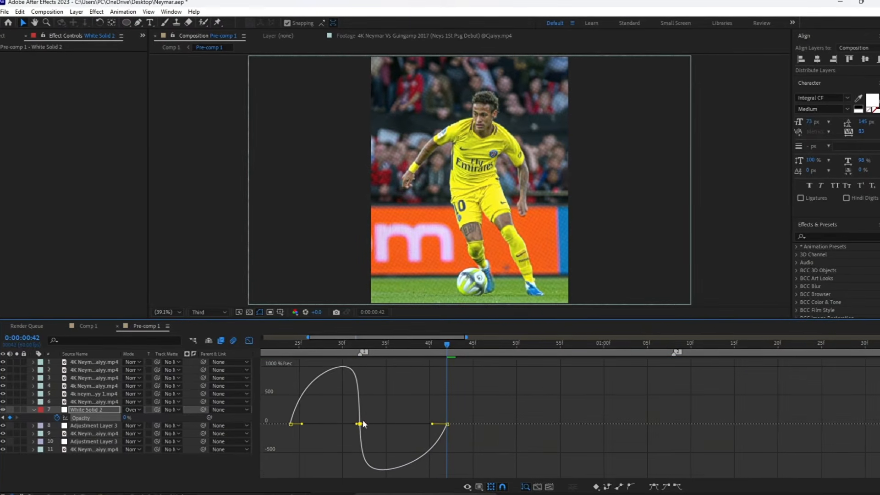
pyautogui.moveTo(418, 424); pyautogui.dragTo(402, 422)
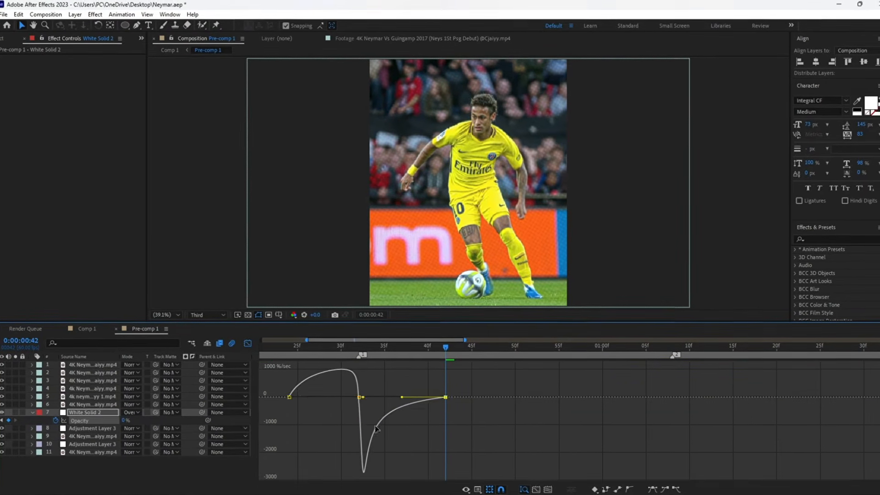
pyautogui.click(294, 393)
pyautogui.moveTo(299, 395); pyautogui.dragTo(320, 397)
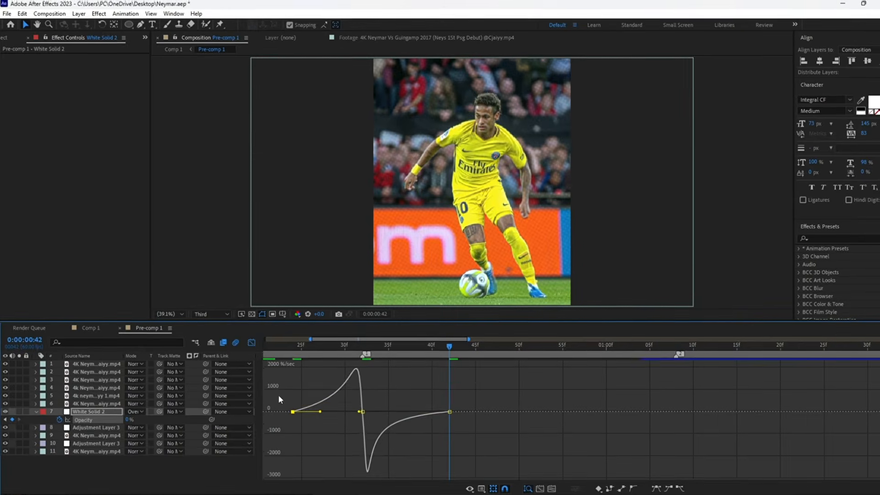
pyautogui.click(252, 339)
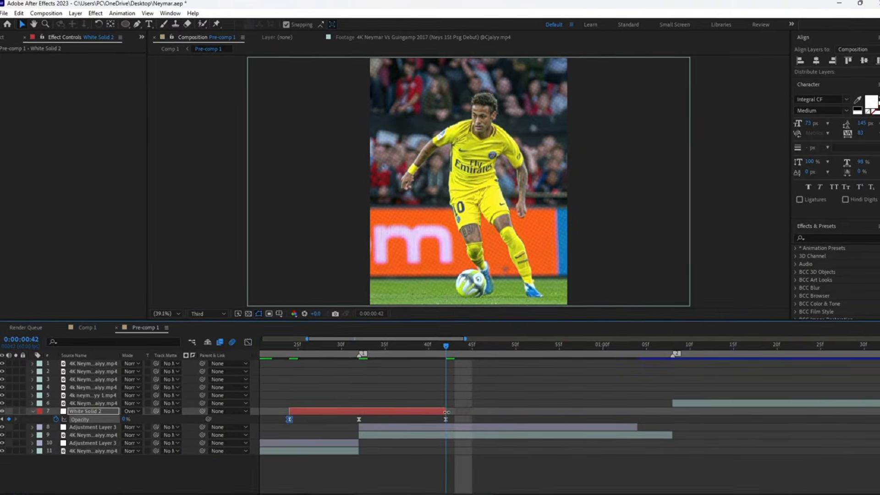
# Step: Extend the white solid and its outer opacity keyframes to 0:00:00:22 and 0:00:00:44, and preview the flash
pyautogui.moveTo(292, 413); pyautogui.dragTo(454, 417)
pyautogui.moveTo(626, 418); pyautogui.dragTo(647, 418)
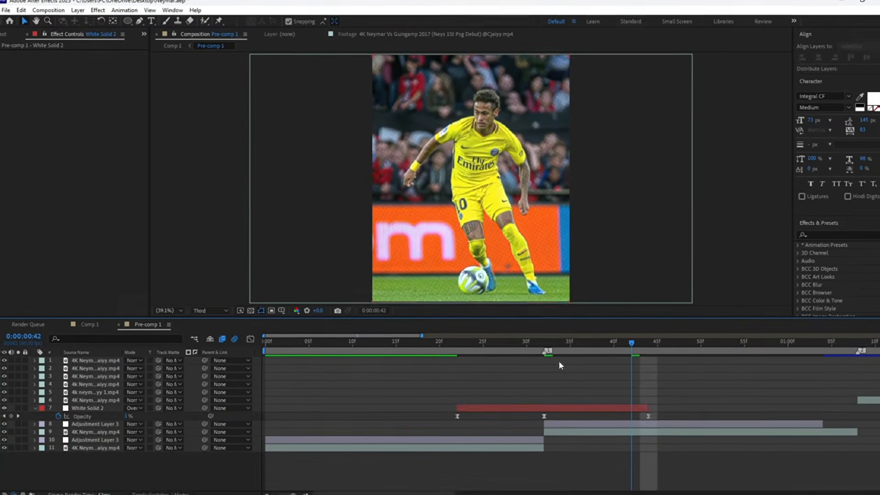
pyautogui.moveTo(516, 345); pyautogui.dragTo(395, 345)
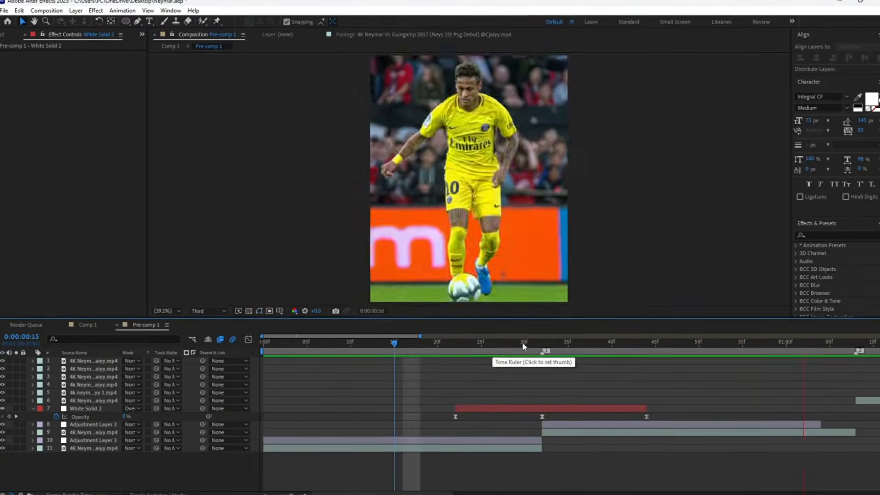
# Step: Create a new adjustment layer and place it directly above the white solid
pyautogui.moveTo(523, 346); pyautogui.dragTo(542, 354)
pyautogui.rightClick(134, 476)
pyautogui.moveTo(155, 356)
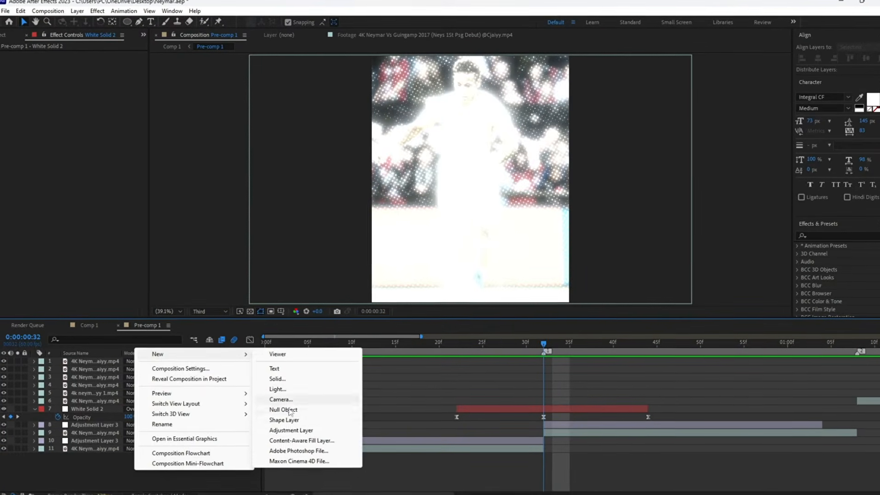
pyautogui.click(292, 435)
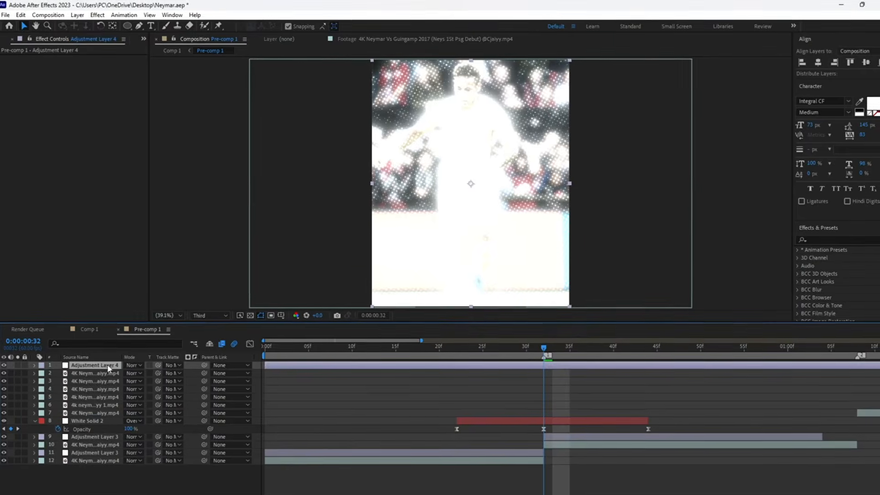
pyautogui.moveTo(118, 406); pyautogui.dragTo(118, 413)
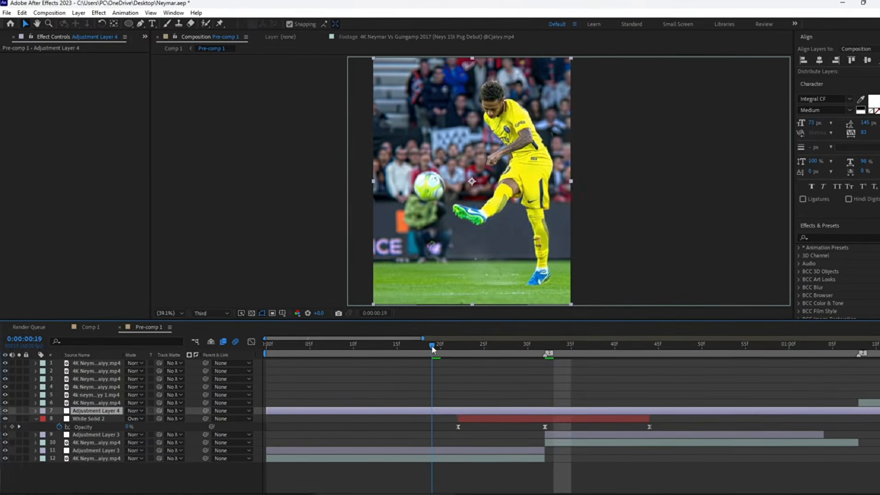
# Step: Trim the new adjustment layer to span from 0:00:00:19 to 0:00:00:47 around the white solid
pyautogui.hotkey('ctrl', 'shift', 'd')
pyautogui.press('Delete')
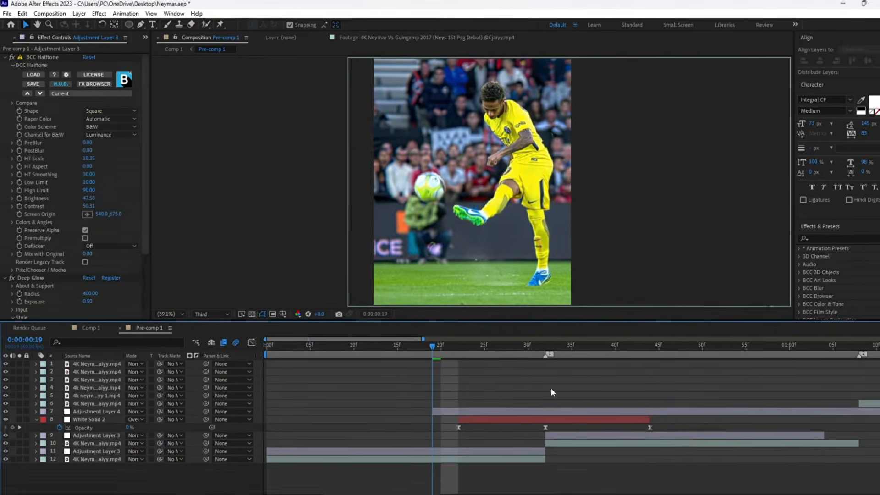
pyautogui.click(667, 348)
pyautogui.click(687, 412)
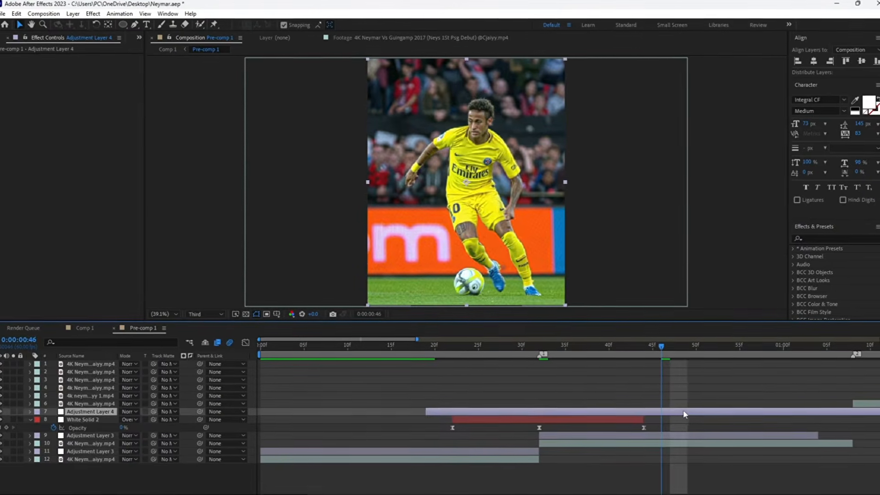
pyautogui.hotkey('ctrl', 'shift', 'd')
pyautogui.press('Delete')
pyautogui.moveTo(662, 412); pyautogui.dragTo(670, 413)
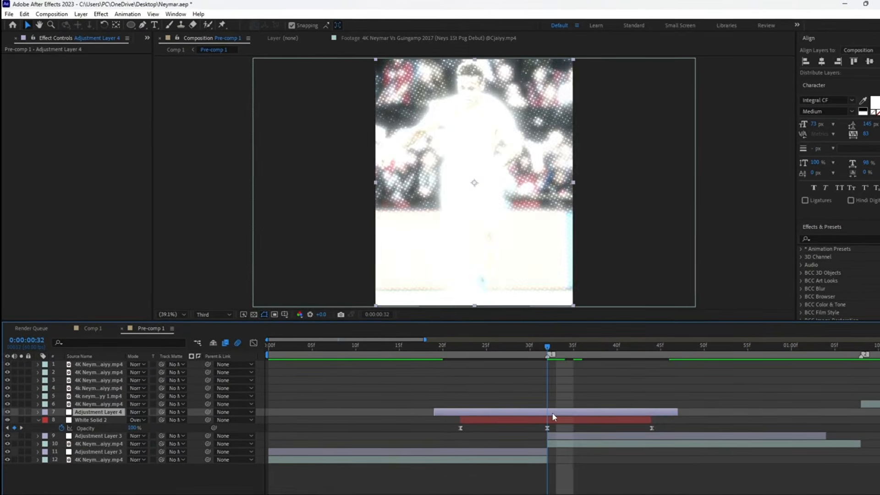
# Step: Apply the BCC Lens Blur OBS effect to the trimmed adjustment layer
pyautogui.hotkey('ctrl', 'space')
pyautogui.write('bcc')
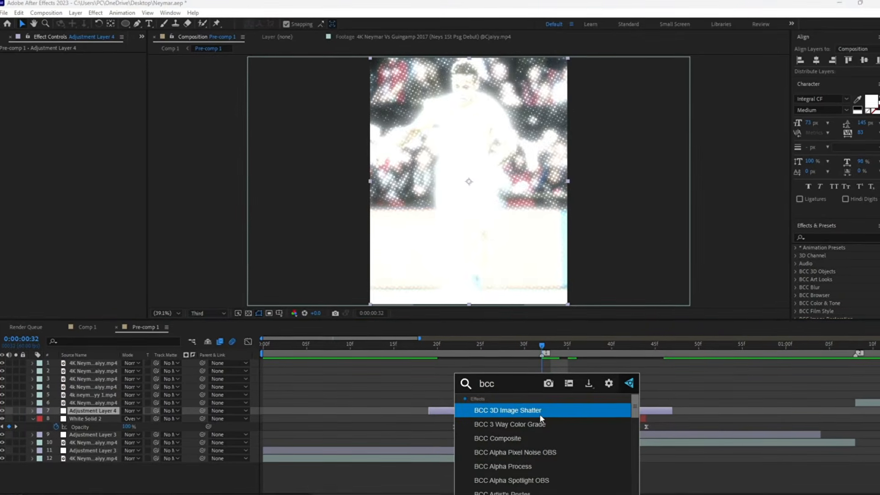
pyautogui.write(' le')
pyautogui.click(504, 423)
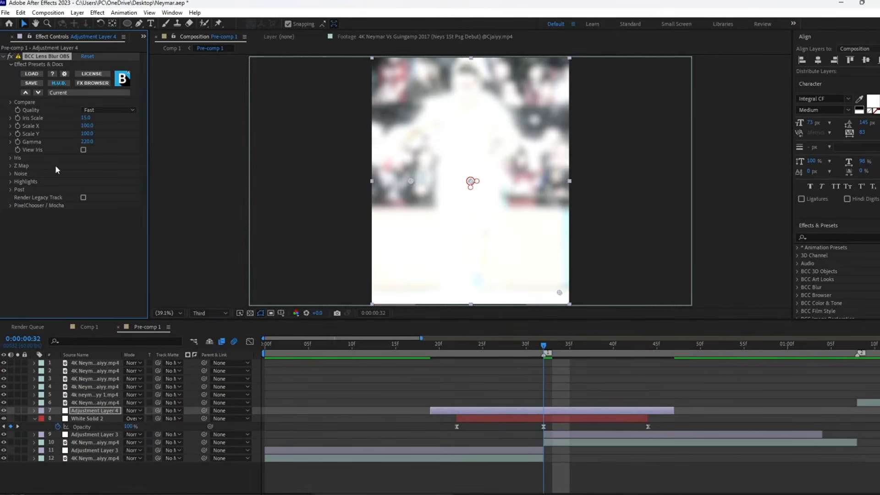
# Step: Set the lens blur's Iris Scale to 10 and its Gamma to 780
pyautogui.click(85, 117)
pyautogui.write('1')
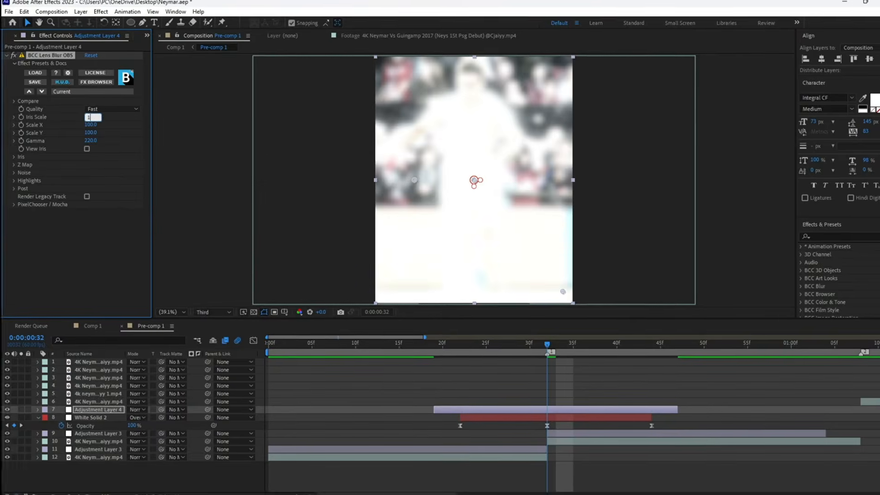
pyautogui.write('0')
pyautogui.press('Return')
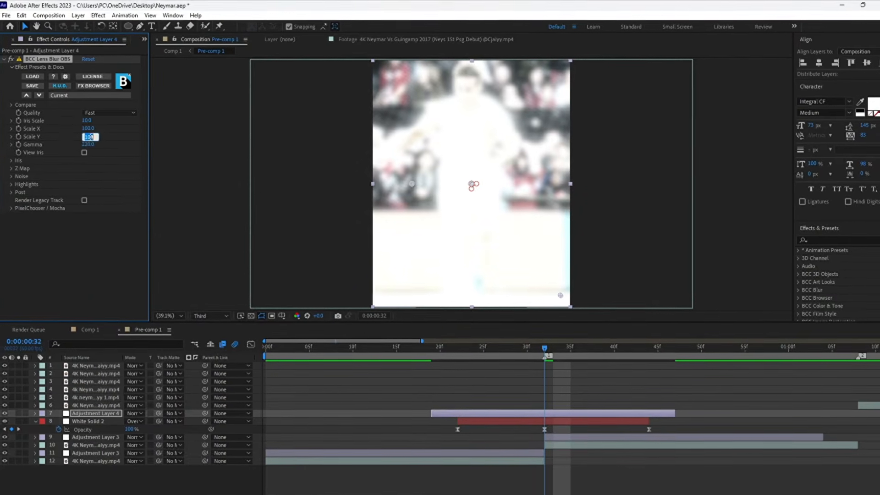
pyautogui.click(88, 142)
pyautogui.write('780')
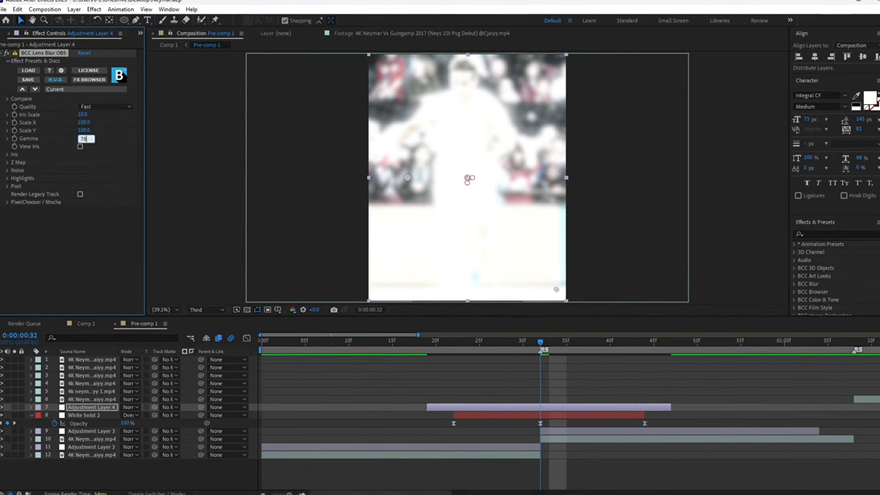
pyautogui.press('Return')
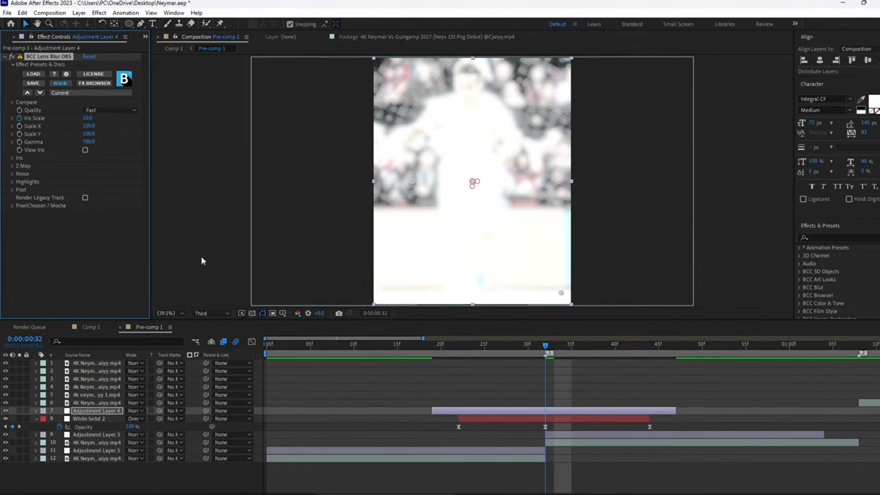
# Step: Keyframe the lens blur's Iris Scale at 0 at 0:00:00:19, 10 at the 0:00:00:32 cut and 0 at 0:00:00:47
pyautogui.press('u')
pyautogui.moveTo(473, 348); pyautogui.dragTo(433, 348)
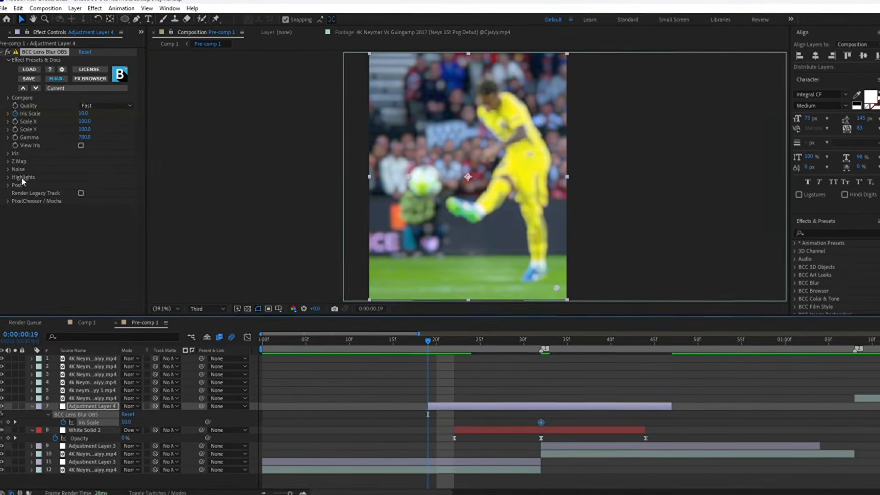
pyautogui.click(83, 114)
pyautogui.write('0')
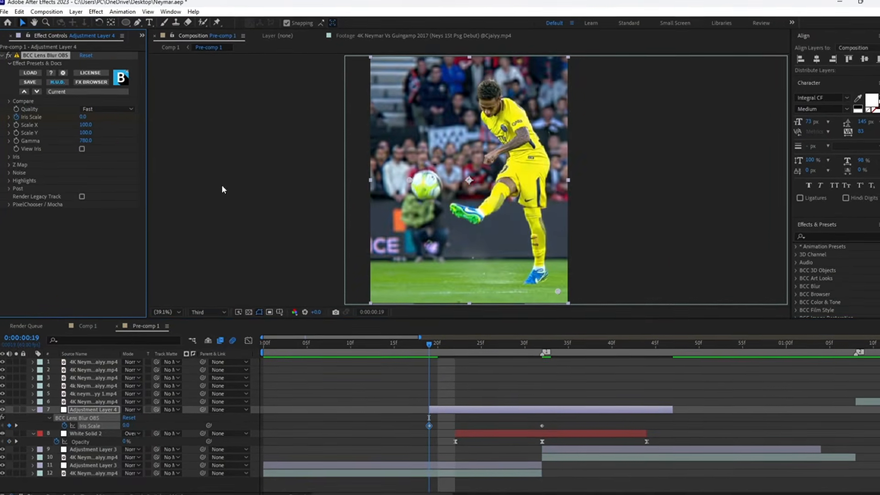
pyautogui.moveTo(617, 356); pyautogui.dragTo(674, 361)
pyautogui.click(86, 118)
pyautogui.write('0')
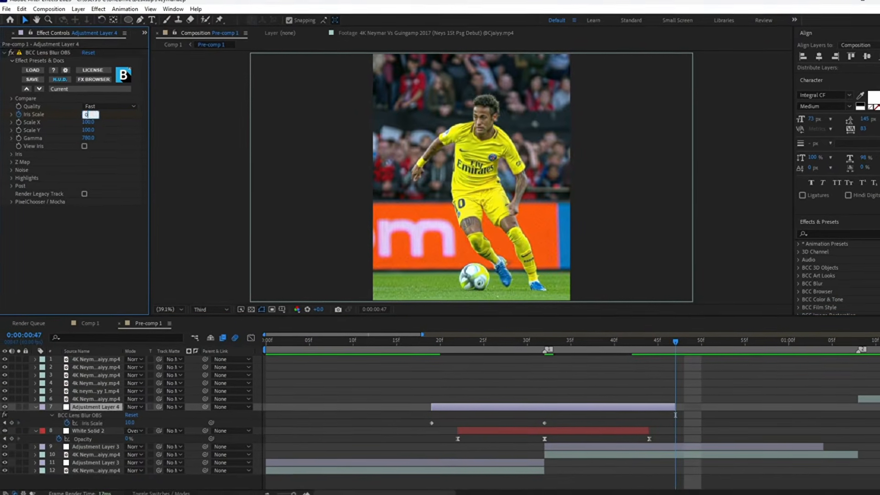
pyautogui.press('Return')
# Step: Apply Easy Ease to all three Iris Scale keyframes and display their speed graph
pyautogui.moveTo(711, 414); pyautogui.dragTo(395, 422)
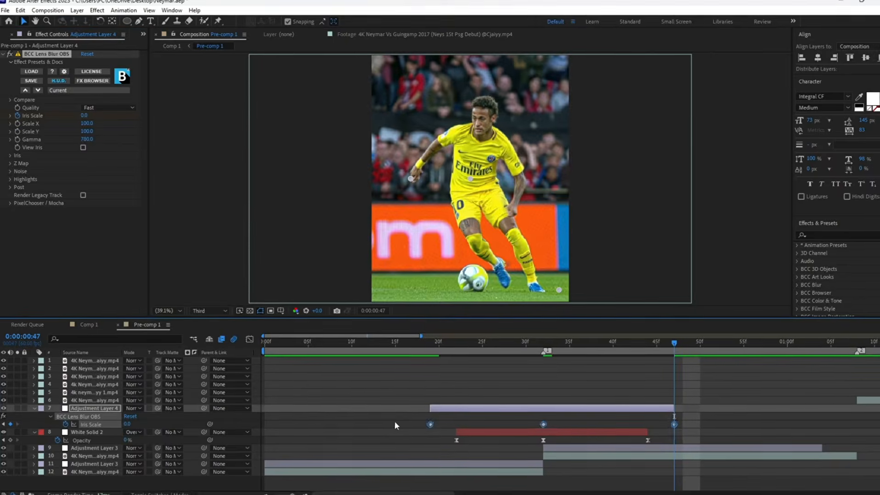
pyautogui.press('F9')
pyautogui.click(249, 342)
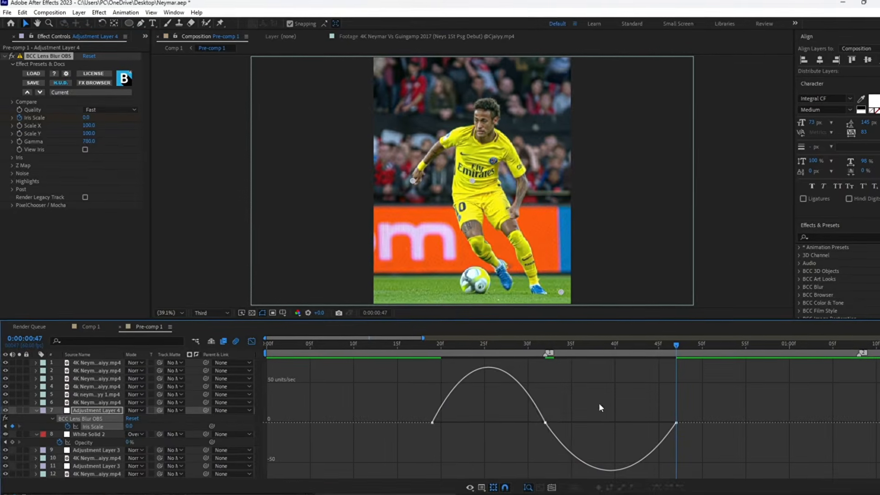
# Step: Reshape the Iris Scale speed graph so the blur speed peaks sharply on both sides of the cut, and preview the transition
pyautogui.moveTo(524, 423); pyautogui.dragTo(549, 419)
pyautogui.moveTo(648, 424); pyautogui.dragTo(615, 422)
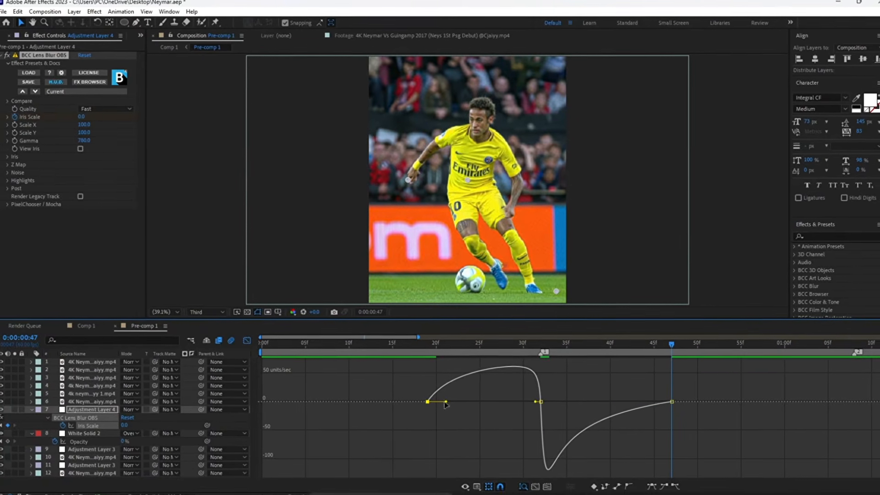
pyautogui.moveTo(438, 403); pyautogui.dragTo(481, 406)
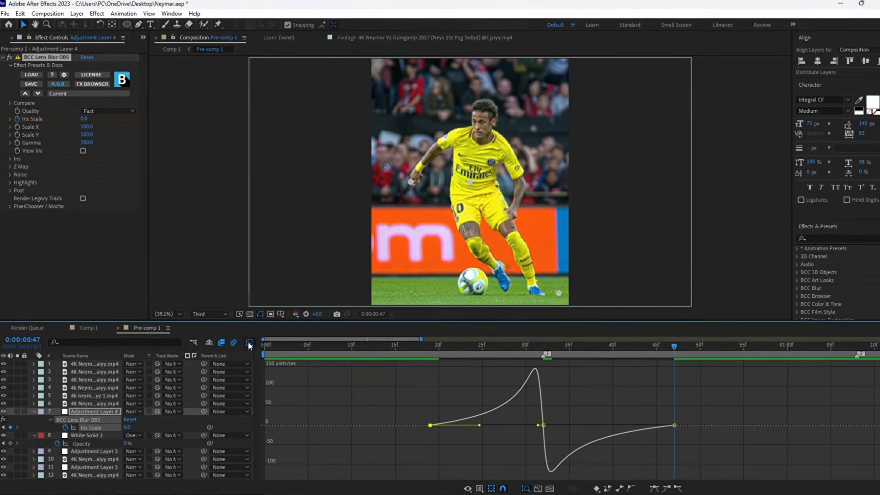
pyautogui.click(251, 343)
pyautogui.moveTo(481, 350); pyautogui.dragTo(329, 350)
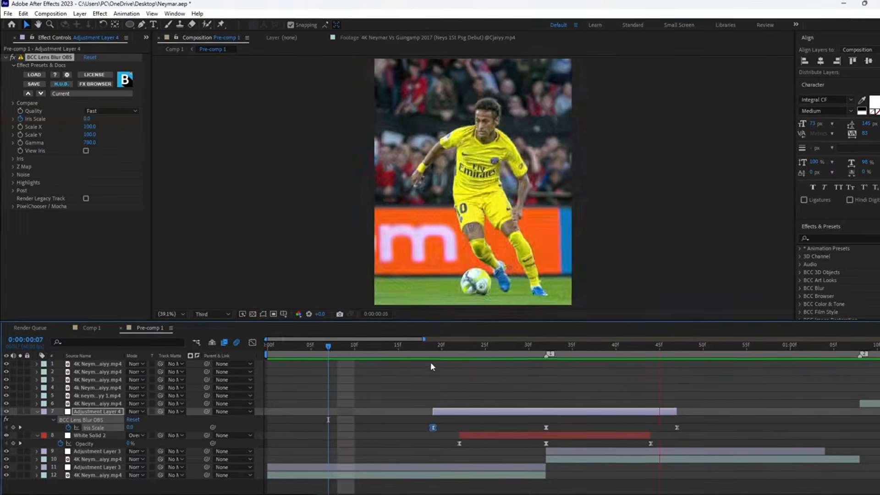
# Step: Add layer markers at the 0:00:00:32 cut to Adjustment Layer 4, White Solid 2 and the second clip's Adjustment Layer 3
pyautogui.click(544, 345)
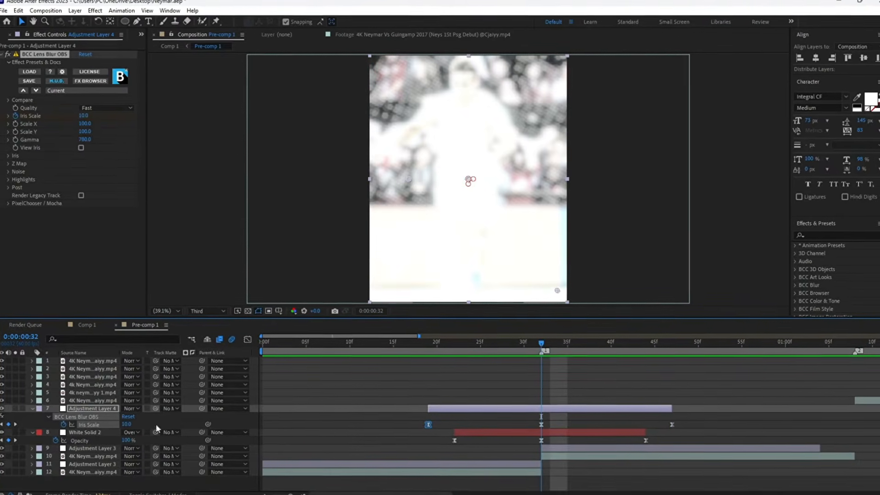
pyautogui.click(32, 409)
pyautogui.click(34, 420)
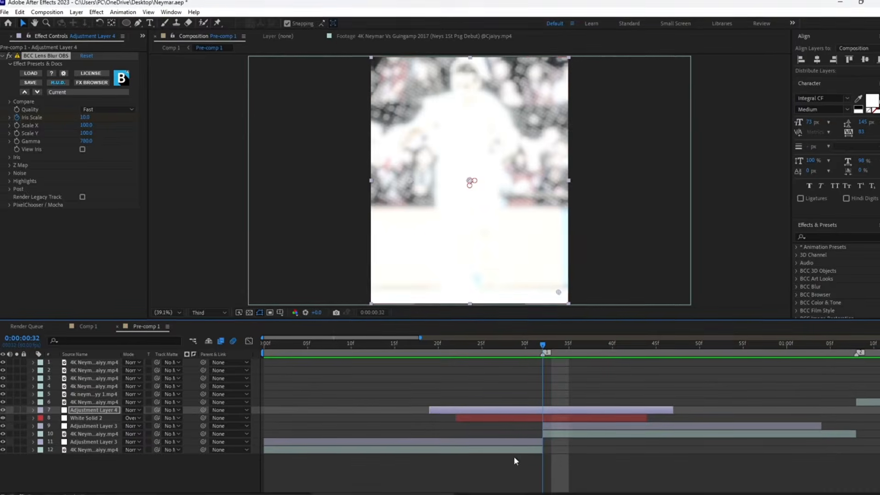
pyautogui.click(562, 421)
pyautogui.keyDown('ctrl'); pyautogui.click(568, 430); pyautogui.keyUp('ctrl')
pyautogui.keyDown('ctrl'); pyautogui.click(568, 414); pyautogui.keyUp('ctrl')
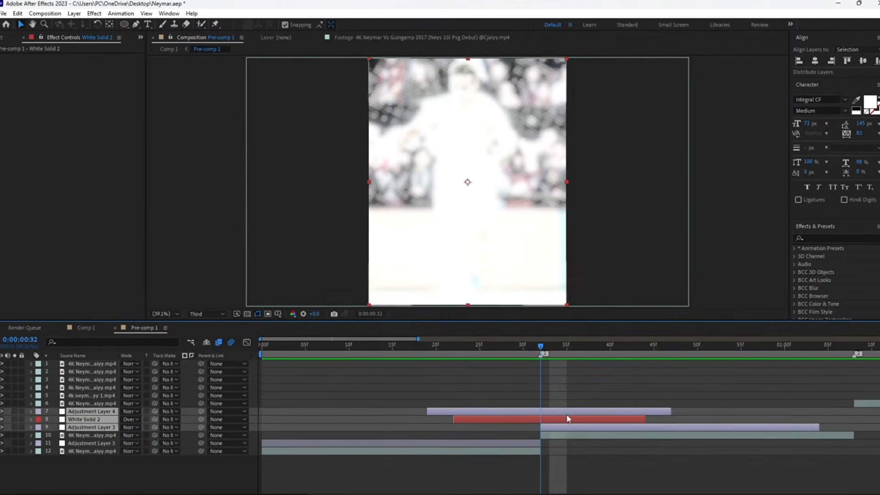
pyautogui.press('KP_Multiply')
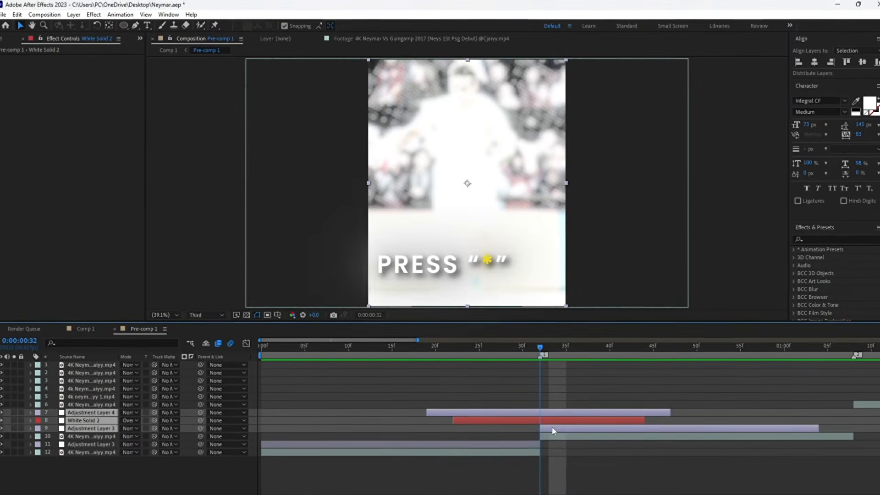
# Step: Duplicate the three marked layers for the next two clips, stacking the copies above them with markers at 0:00:01:08 and 0:00:01:44
pyautogui.hotkey('ctrl', 'd')
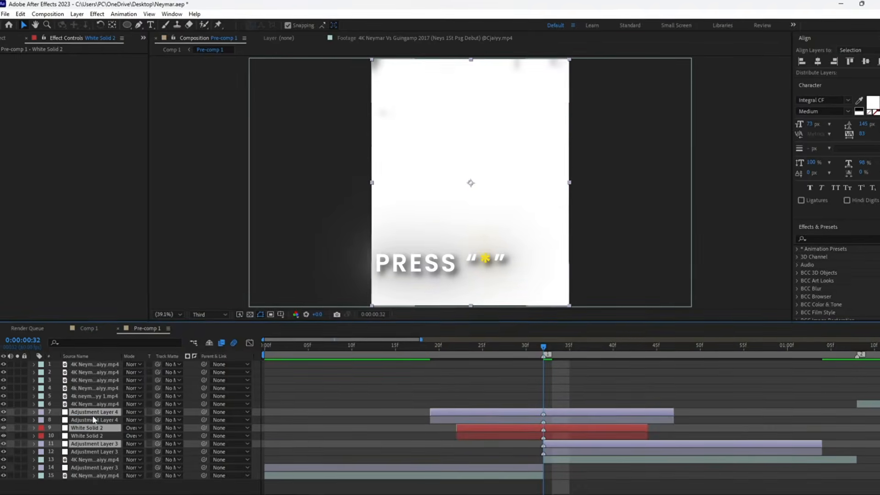
pyautogui.moveTo(99, 394); pyautogui.dragTo(107, 393)
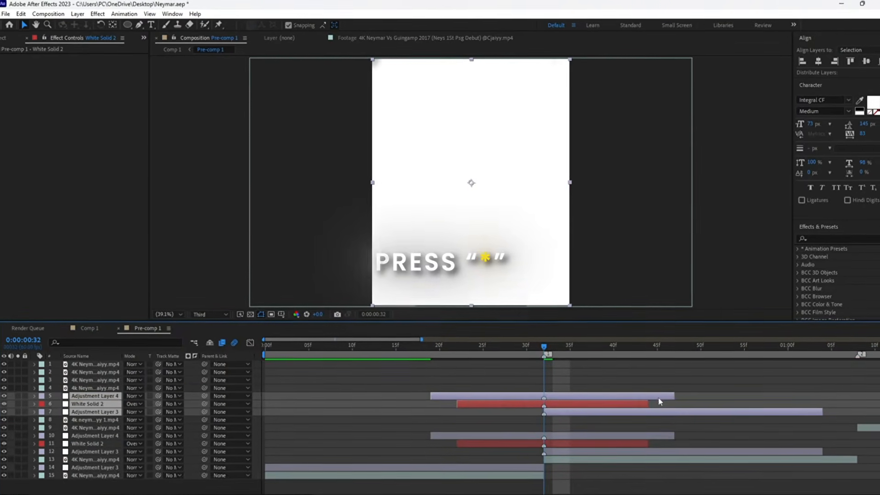
pyautogui.moveTo(571, 415)
pyautogui.mouseDown()
pyautogui.moveTo(865, 412)
pyautogui.moveTo(449, 414)
pyautogui.mouseUp()
pyautogui.moveTo(84, 408)
pyautogui.mouseDown()
pyautogui.moveTo(90, 422)
pyautogui.moveTo(98, 395)
pyautogui.mouseUp()
pyautogui.hotkey('ctrl', 'd')
pyautogui.moveTo(406, 411); pyautogui.dragTo(743, 411)
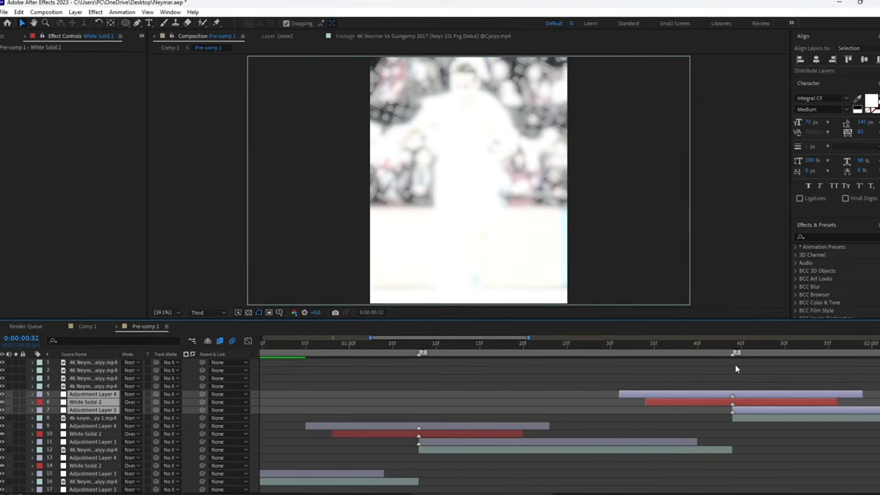
# Step: Duplicate the transition layers again, place them above the following clip and align their markers with the 0:00:02:20 cut
pyautogui.hotkey('ctrl', 'd')
pyautogui.moveTo(108, 394); pyautogui.dragTo(115, 382)
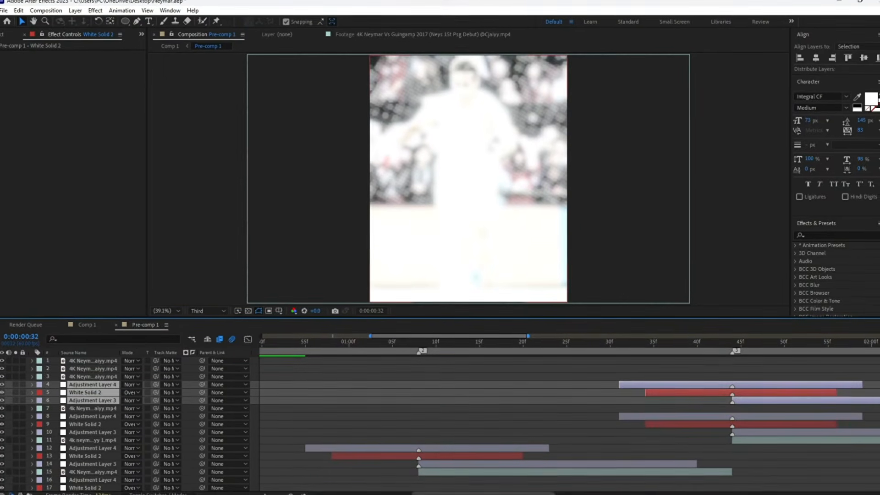
pyautogui.moveTo(522, 494); pyautogui.dragTo(618, 485)
pyautogui.moveTo(350, 401); pyautogui.dragTo(645, 416)
pyautogui.click(624, 342)
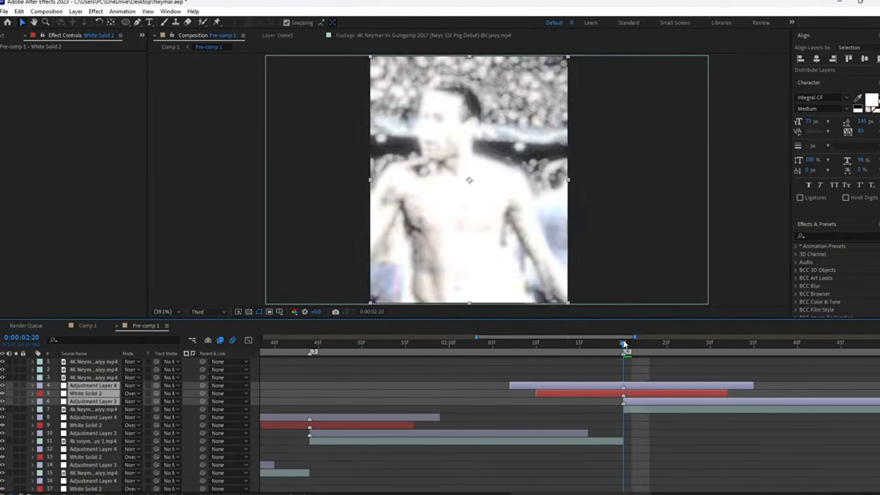
# Step: Duplicate the transition layers for the remaining three clips, aligning each copy's markers with its cut, through the last at 0:00:04:08
pyautogui.hotkey('ctrl', 'd')
pyautogui.moveTo(95, 386); pyautogui.dragTo(93, 374)
pyautogui.moveTo(678, 394); pyautogui.dragTo(537, 390)
pyautogui.hotkey('ctrl', 'd')
pyautogui.moveTo(109, 368); pyautogui.dragTo(109, 368)
pyautogui.moveTo(541, 387); pyautogui.dragTo(854, 386)
pyautogui.hotkey('ctrl', 'd')
pyautogui.moveTo(79, 368); pyautogui.dragTo(79, 358)
pyautogui.moveTo(827, 379)
pyautogui.mouseDown()
pyautogui.moveTo(697, 382)
pyautogui.moveTo(731, 385)
pyautogui.mouseUp()
pyautogui.click(664, 398)
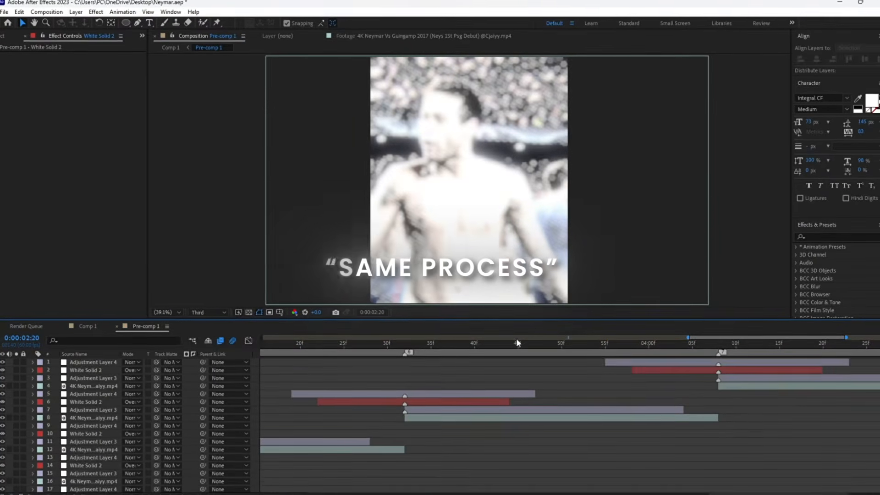
# Step: Preview the whole pre-comp from the start to check the transitions
pyautogui.scroll(-5, 516, 339)
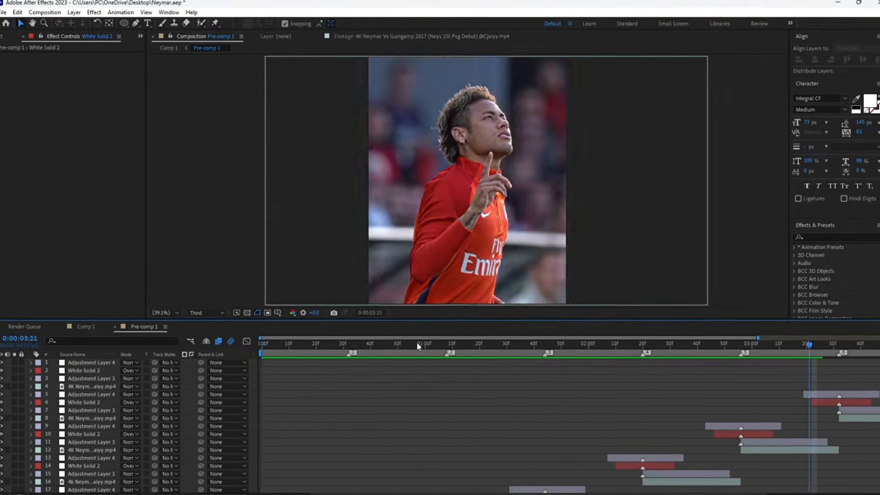
pyautogui.moveTo(417, 342); pyautogui.dragTo(216, 356)
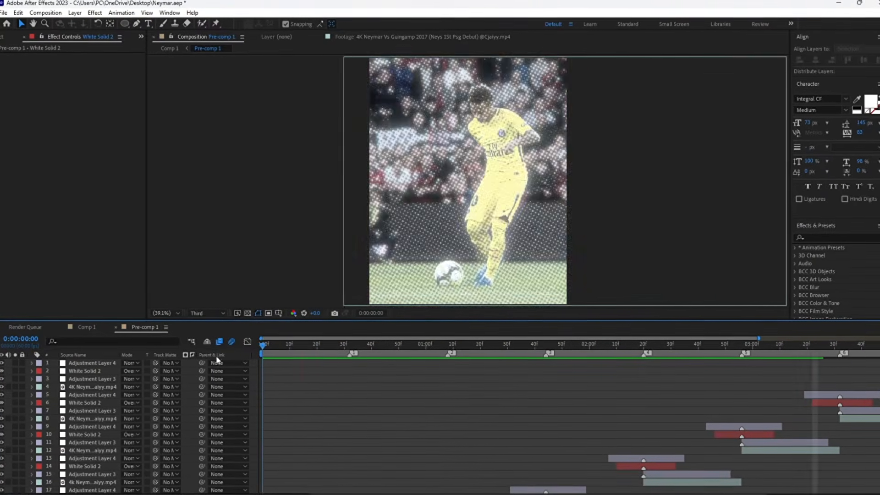
pyautogui.press('space')
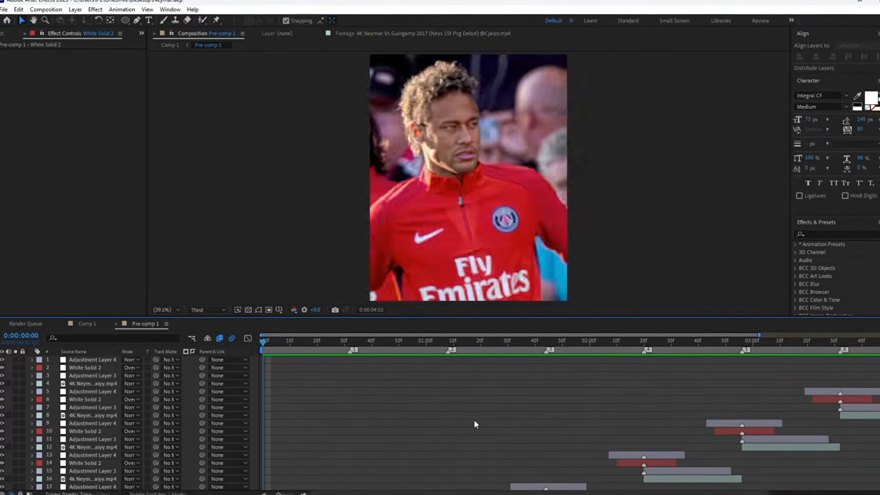
# Step: Duplicate the Pre-comp 1 layer in Comp 1 and start the copy at 0:00:04:44, directly after the original
pyautogui.click(88, 329)
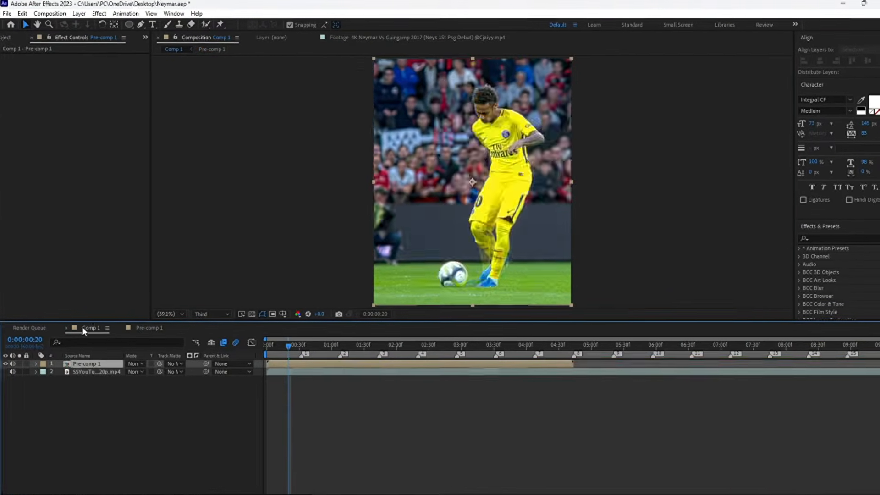
pyautogui.click(417, 362)
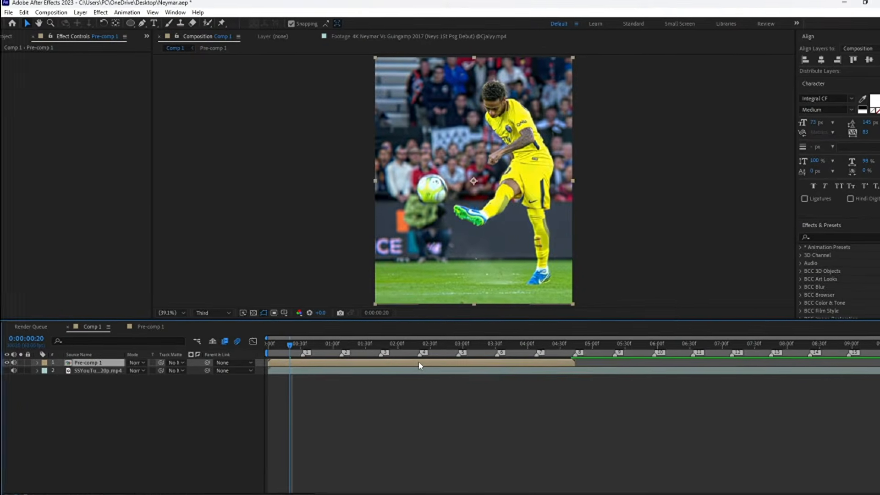
pyautogui.hotkey('ctrl', 'd')
pyautogui.moveTo(378, 367); pyautogui.dragTo(680, 381)
pyautogui.click(569, 350)
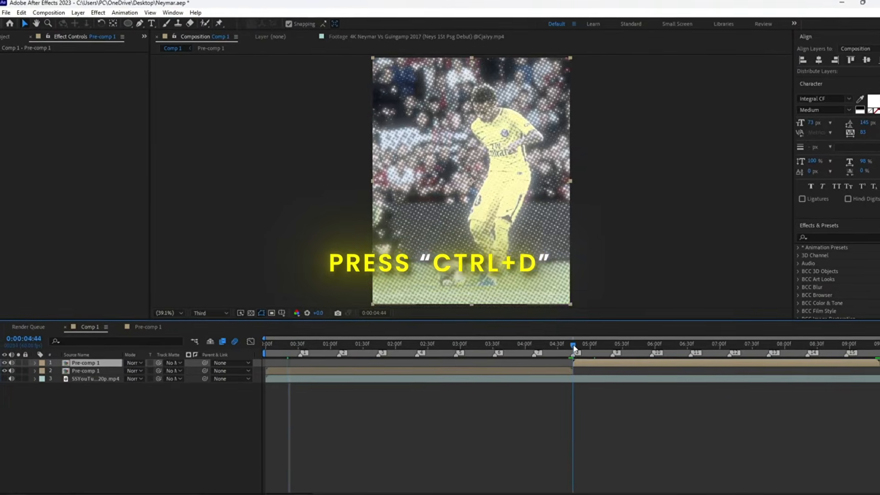
# Step: Duplicate the second Pre-comp 1 clip at 0:00:05:07 and apply the Shift Channels effect to the top copy
pyautogui.moveTo(583, 356); pyautogui.dragTo(600, 359)
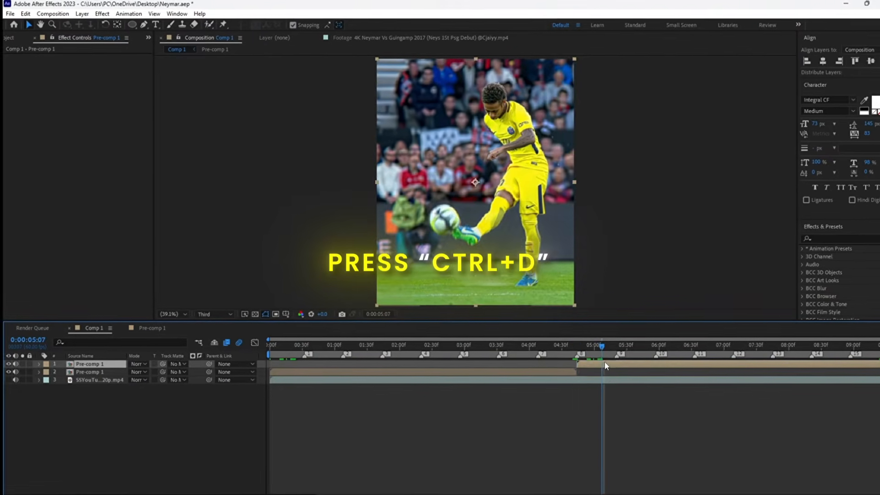
pyautogui.hotkey('ctrl', 'space')
pyautogui.press('Escape')
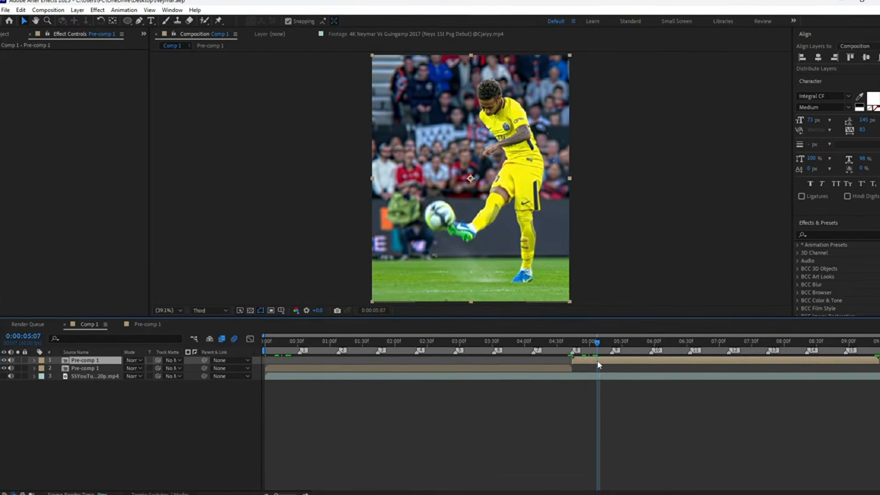
pyautogui.hotkey('ctrl', 'd')
pyautogui.hotkey('ctrl', 'space')
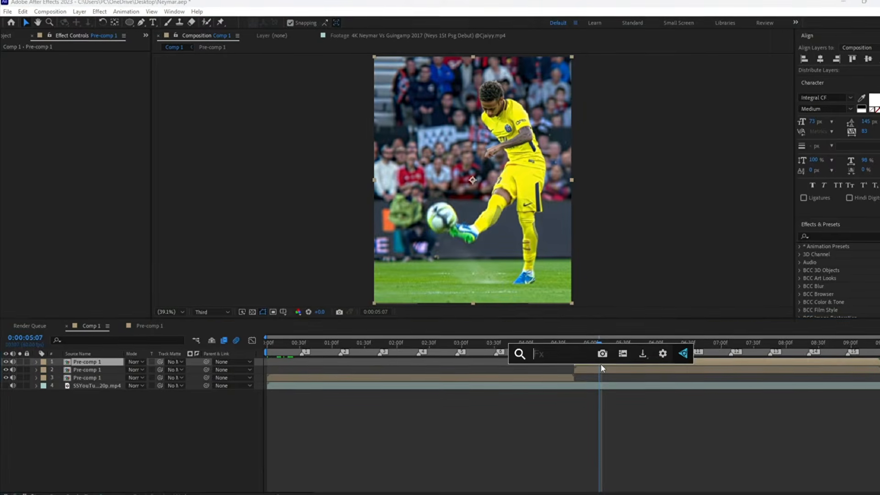
pyautogui.write('shi')
pyautogui.click(588, 379)
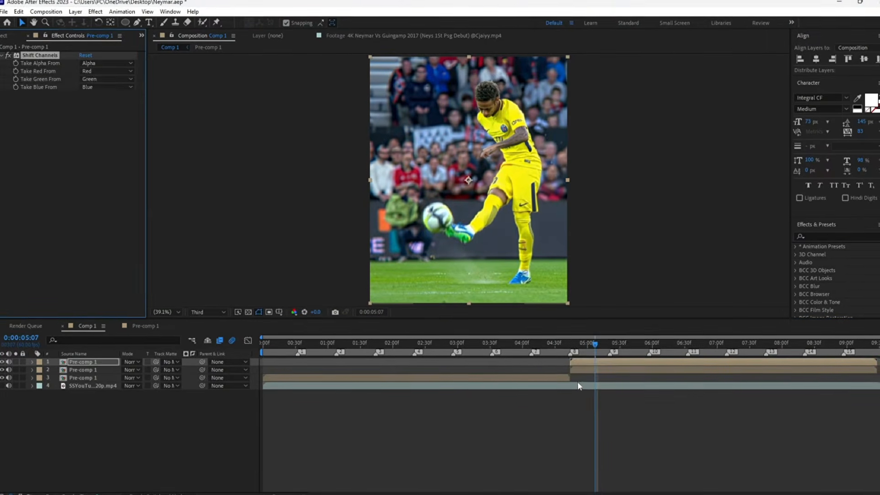
# Step: Isolate the red channel by setting Take Green From and Take Blue From to Full Off in Shift Channels
pyautogui.click(97, 69)
pyautogui.click(28, 100)
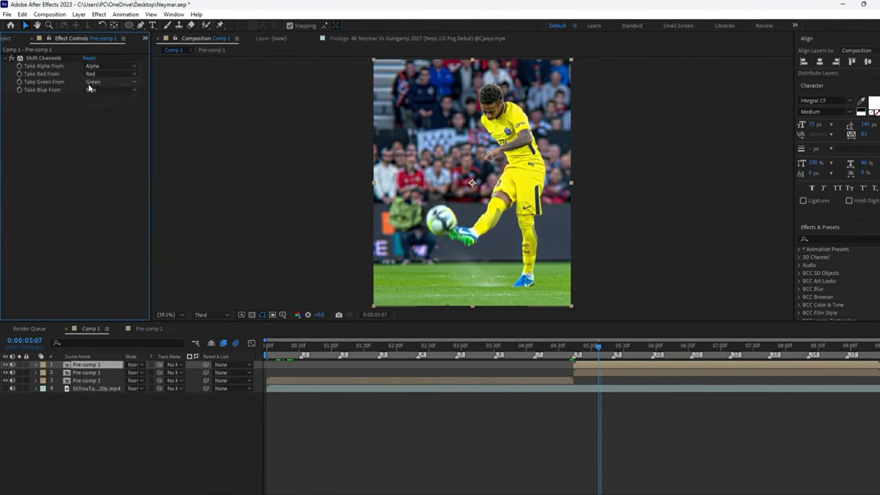
pyautogui.click(110, 80)
pyautogui.click(110, 182)
pyautogui.click(110, 88)
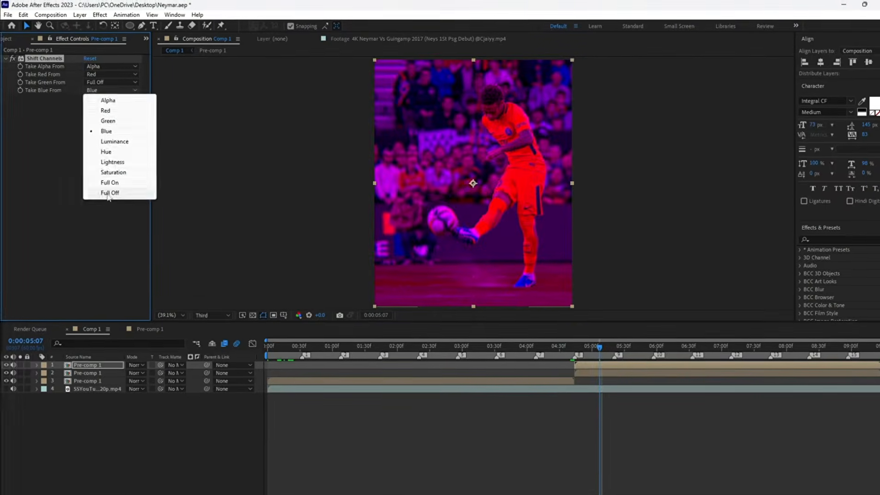
pyautogui.click(108, 192)
# Step: Duplicate the red channel layer and make the copy green-only, with Take Red From set to Full Off and Take Green From to Green
pyautogui.hotkey('ctrl', 'd')
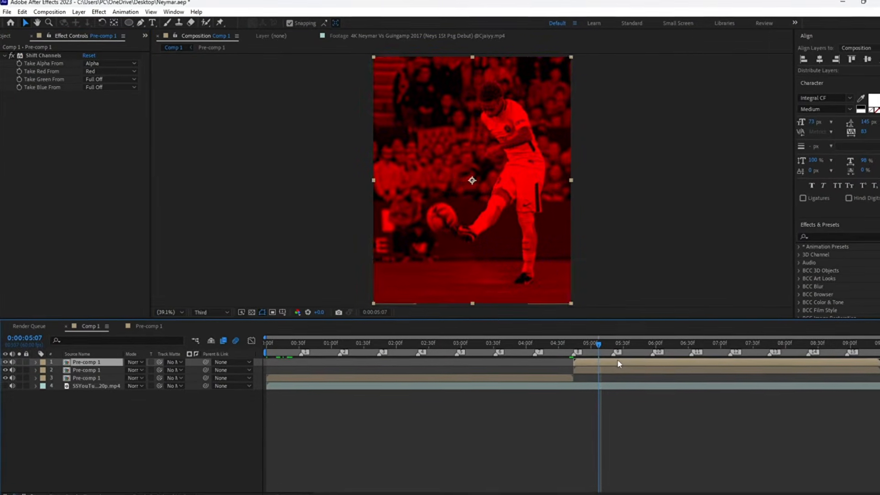
pyautogui.click(98, 74)
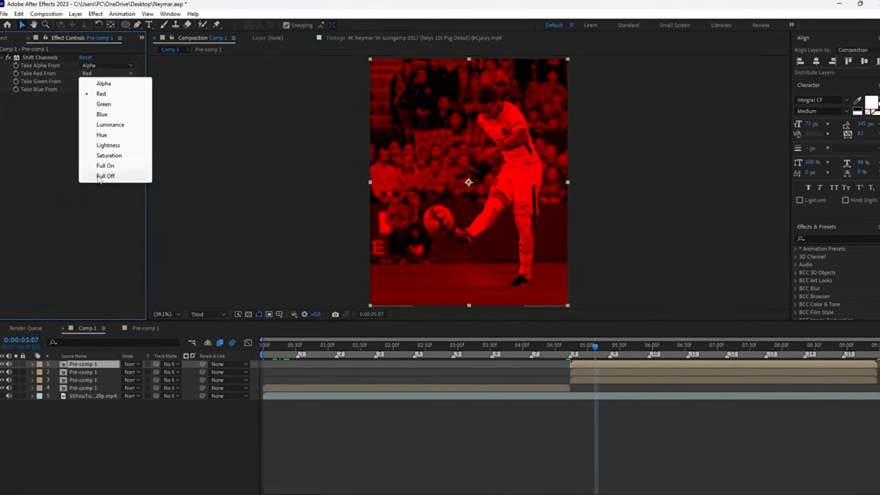
pyautogui.click(108, 176)
pyautogui.click(106, 82)
pyautogui.click(110, 113)
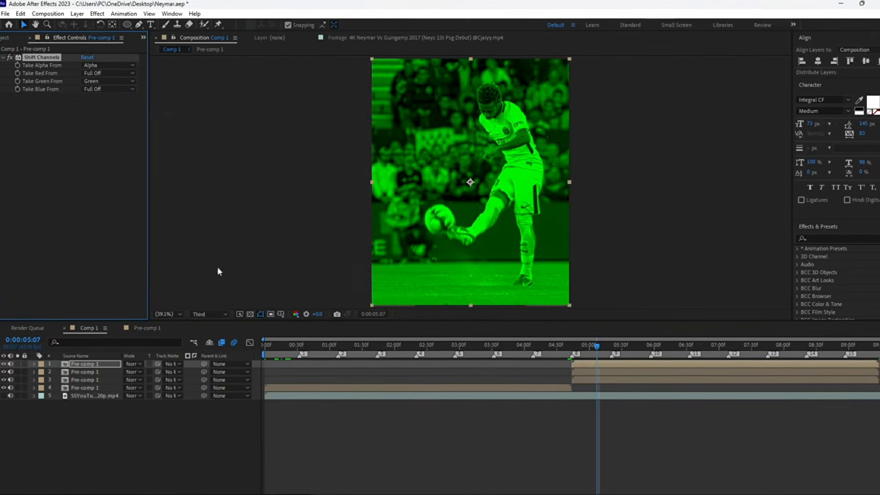
# Step: Duplicate the green channel layer and make the copy blue-only, with Take Green From set to Full Off and Take Blue From to Blue
pyautogui.click(593, 359)
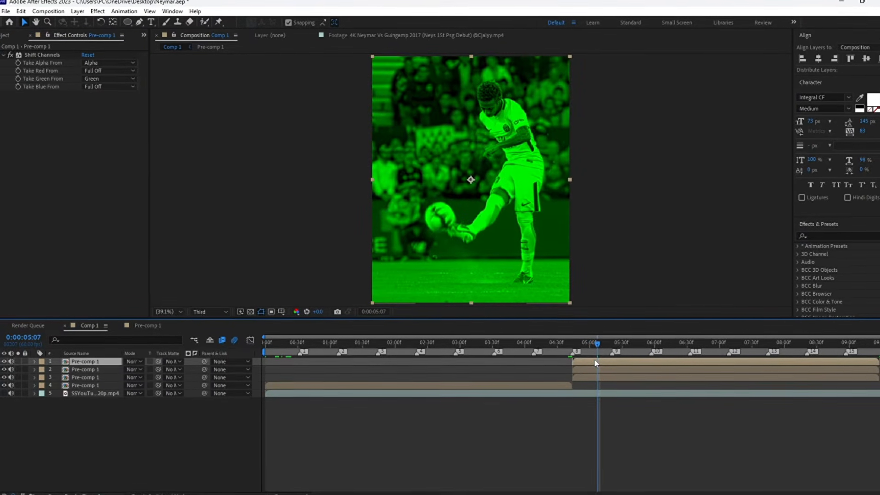
pyautogui.hotkey('ctrl', 'd')
pyautogui.click(97, 81)
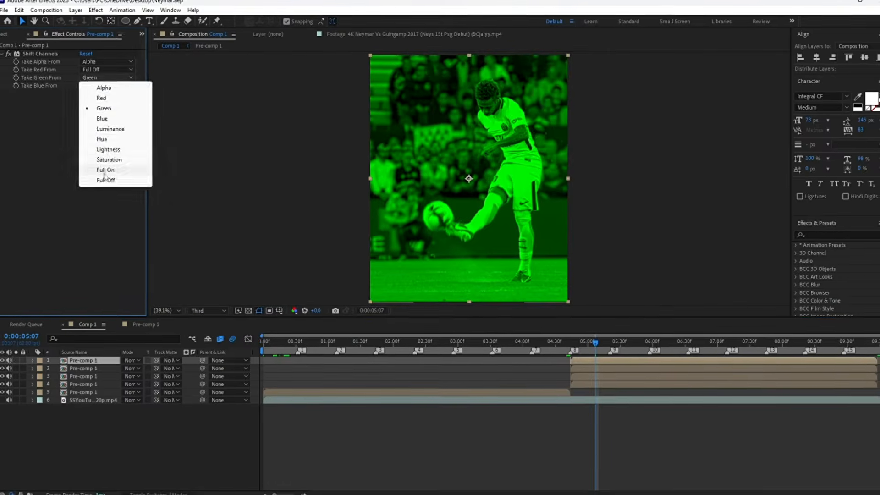
pyautogui.click(108, 183)
pyautogui.click(98, 91)
pyautogui.click(105, 129)
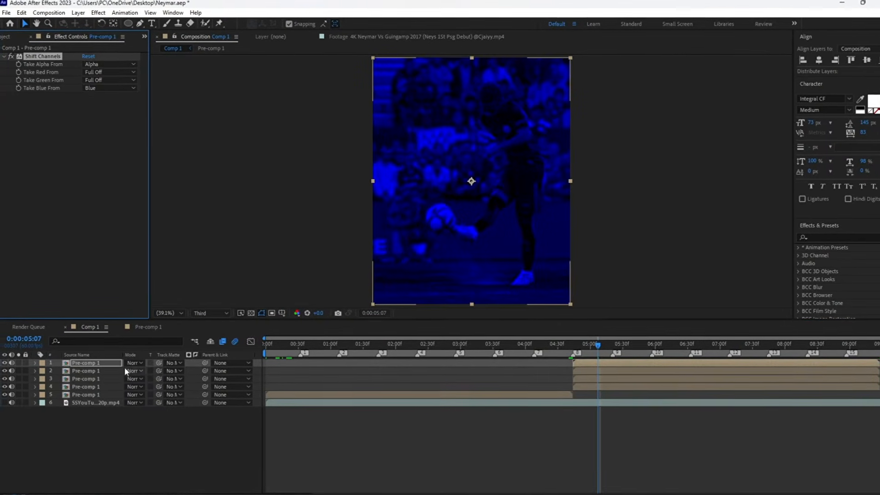
# Step: Set the blending mode of the blue and green channel layers to Screen
pyautogui.click(131, 372)
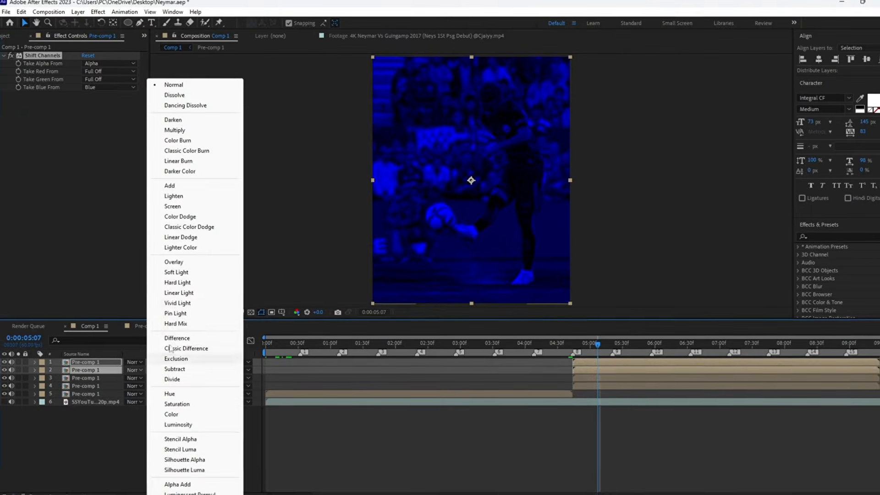
pyautogui.click(172, 211)
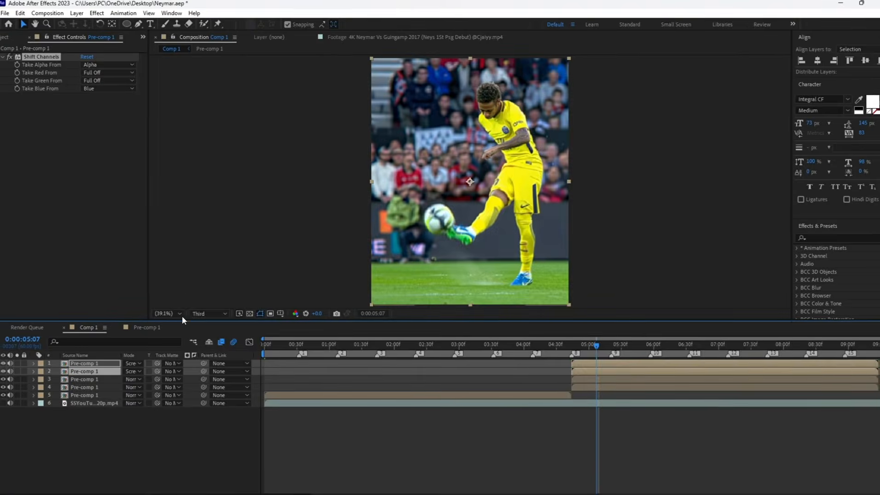
# Step: Nudge the green channel layer slightly left and the blue channel layer slightly right to split the colours
pyautogui.click(89, 372)
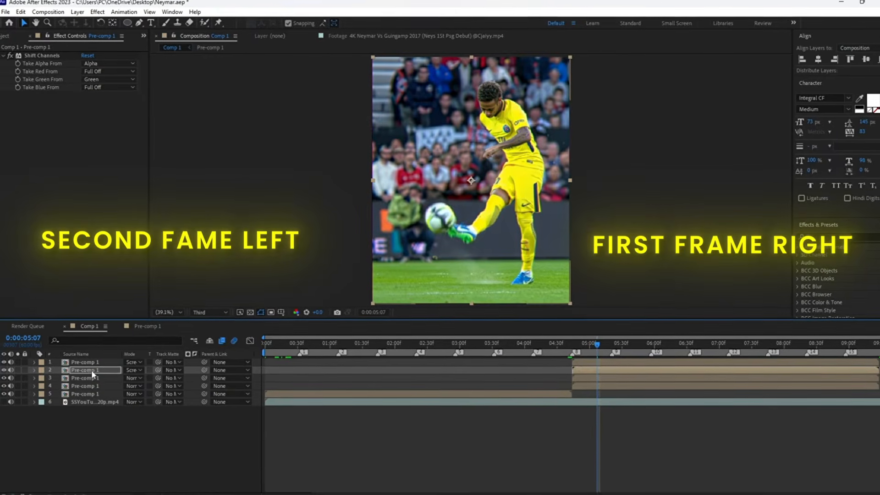
pyautogui.click(587, 365)
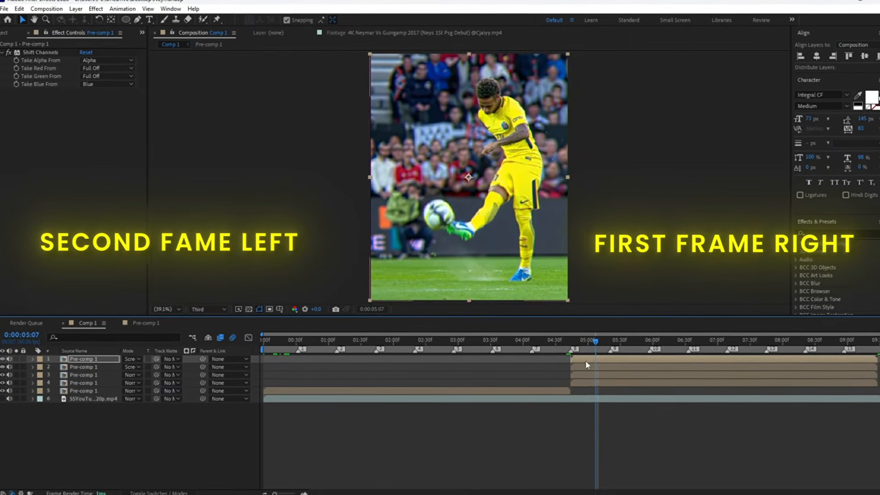
# Step: Pre-compose the four upper layers of the repeat together, moving all attributes and fitting the duration to their time span
pyautogui.click(595, 397)
pyautogui.click(595, 361)
pyautogui.keyDown('shift'); pyautogui.click(595, 385); pyautogui.keyUp('shift')
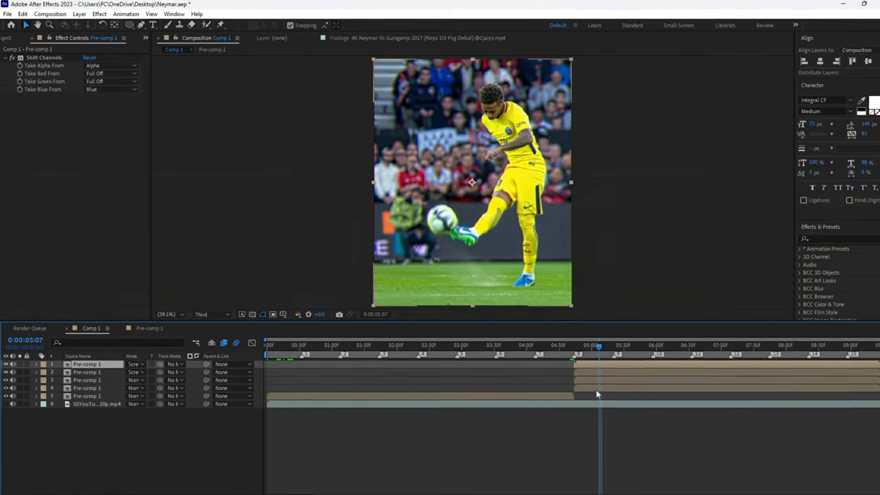
pyautogui.rightClick(596, 385)
pyautogui.click(624, 327)
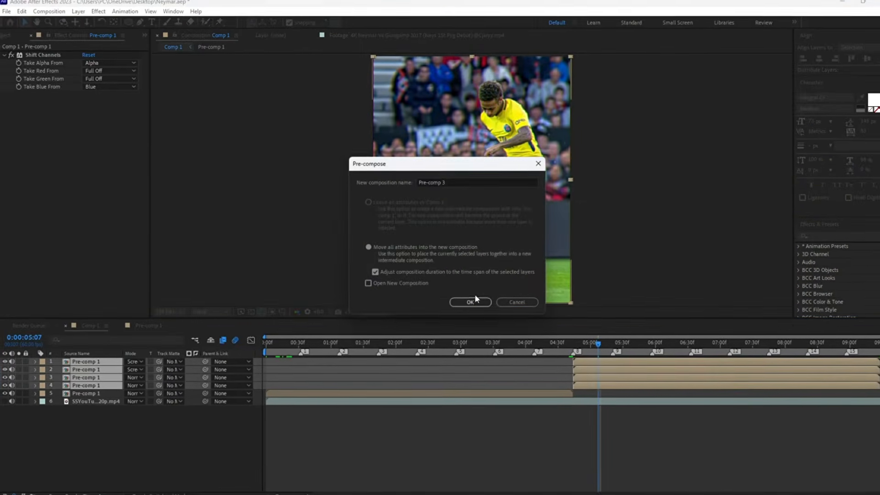
pyautogui.click(473, 301)
# Step: Apply Radial Blur to the new pre-comp and place its center on the player's face, at about 652, 322
pyautogui.hotkey('ctrl', 'space')
pyautogui.write('rad')
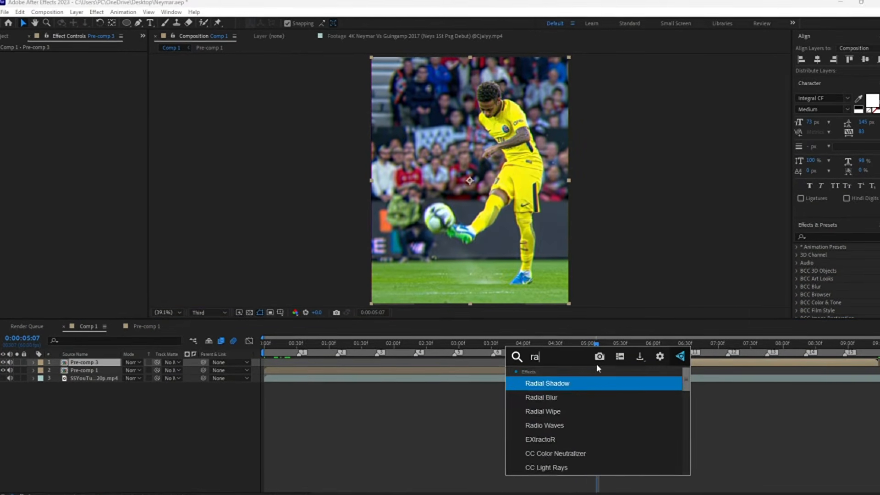
pyautogui.click(552, 398)
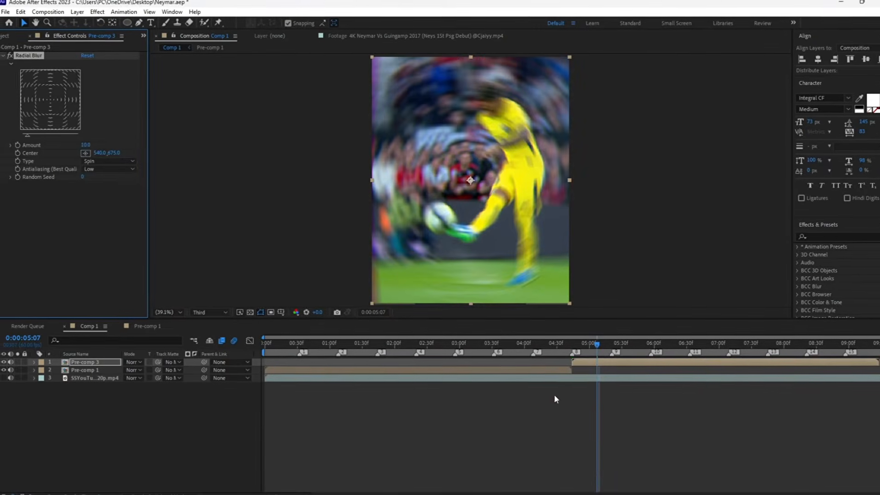
pyautogui.click(83, 152)
pyautogui.click(479, 119)
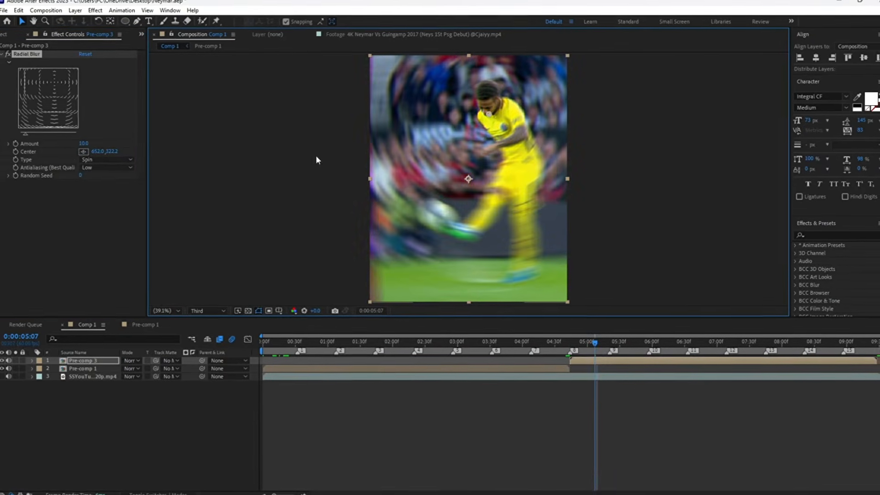
# Step: Set the Radial Blur amount to 2.5 and its antialiasing to High
pyautogui.click(88, 148)
pyautogui.write('2.5')
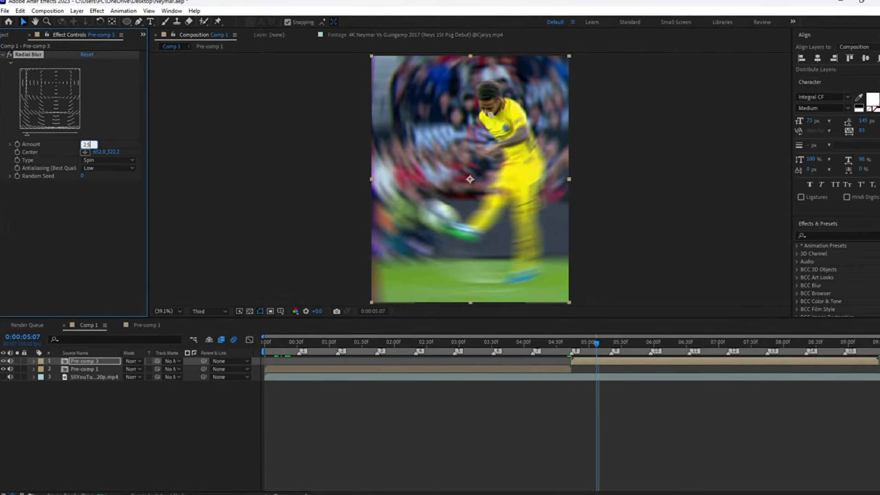
pyautogui.press('Return')
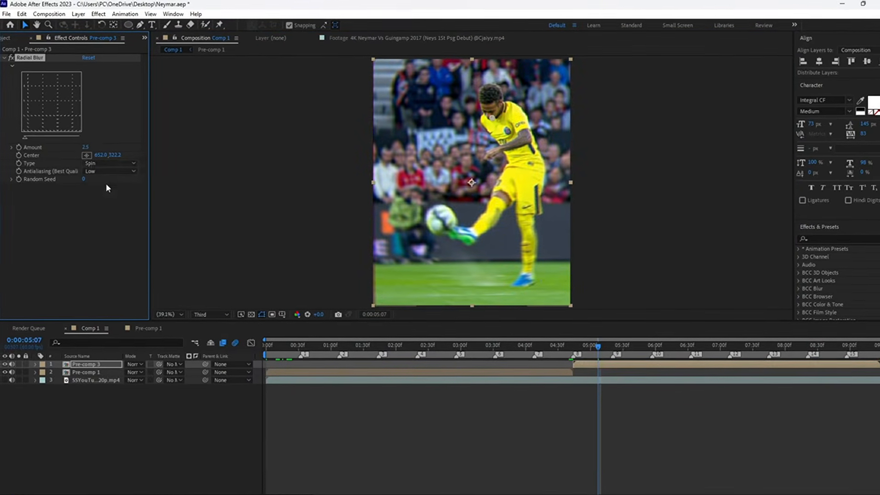
pyautogui.click(105, 172)
pyautogui.click(104, 191)
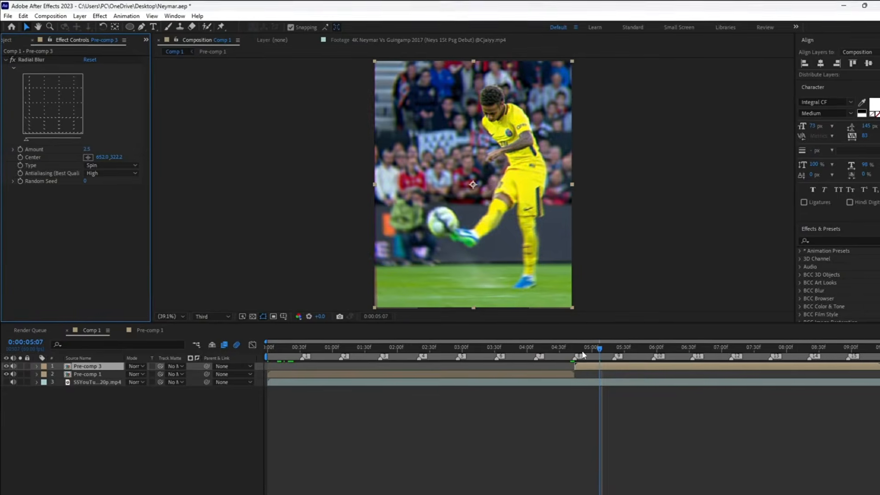
# Step: Move the playhead to the start of the RGB split pre-comp and play back the edit to review it
pyautogui.moveTo(582, 354); pyautogui.dragTo(574, 356)
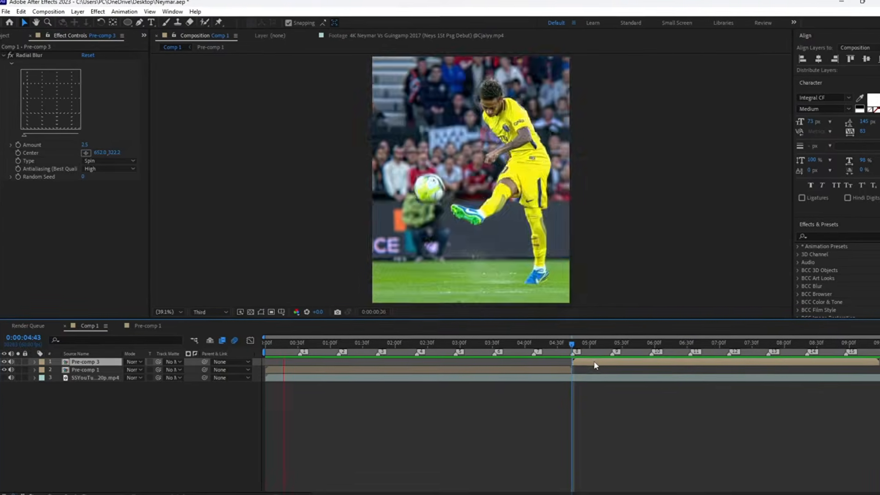
pyautogui.press('space')
pyautogui.press('space')
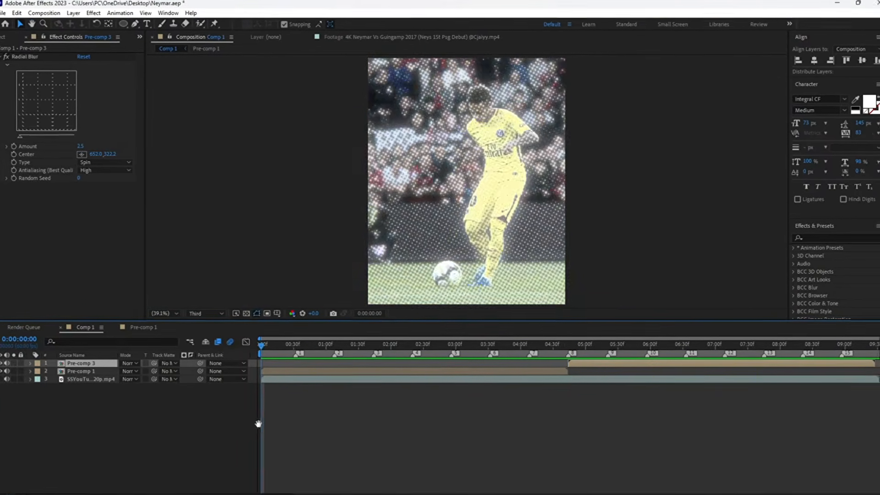